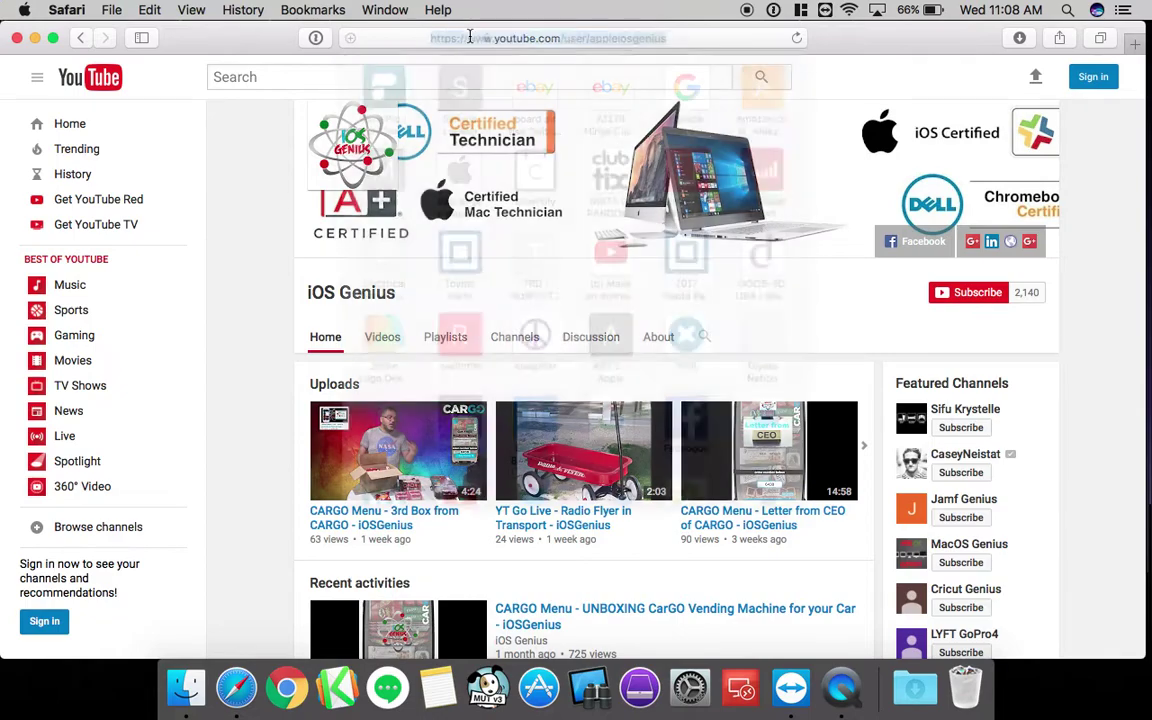
# - Visit jamfgenius.com, then googlegenius.com, from the address bar
pyautogui.press('BackSpace')
pyautogui.write('jamfgenius.com')
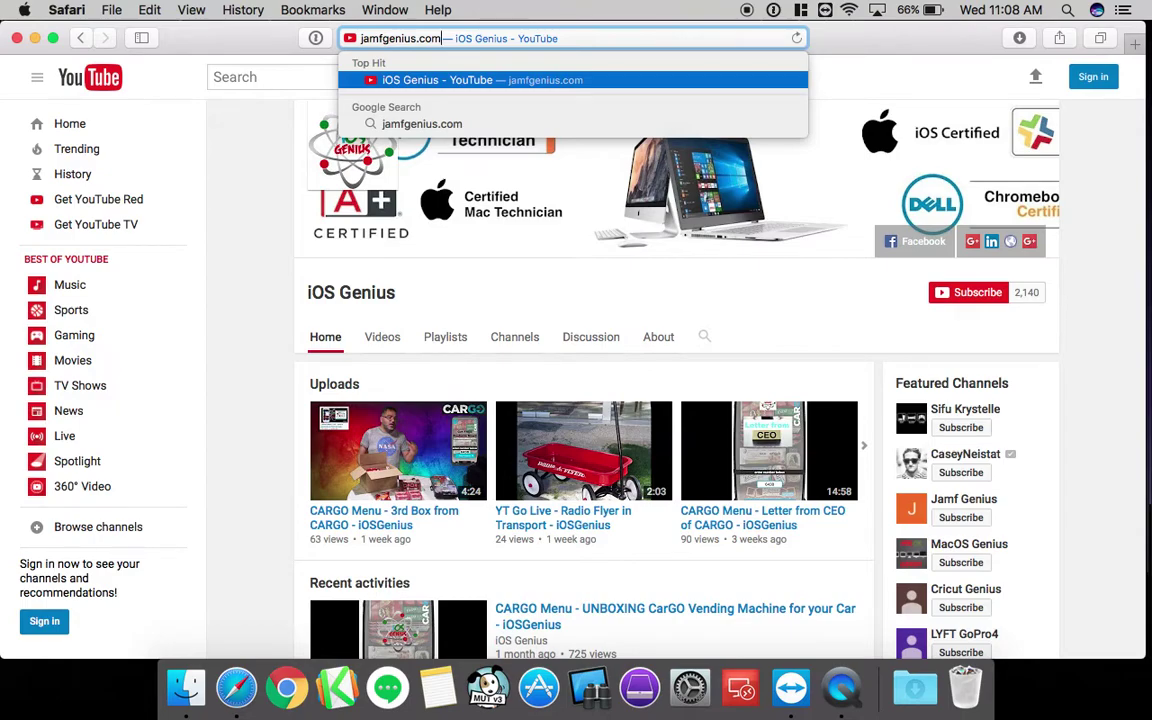
pyautogui.press('Return')
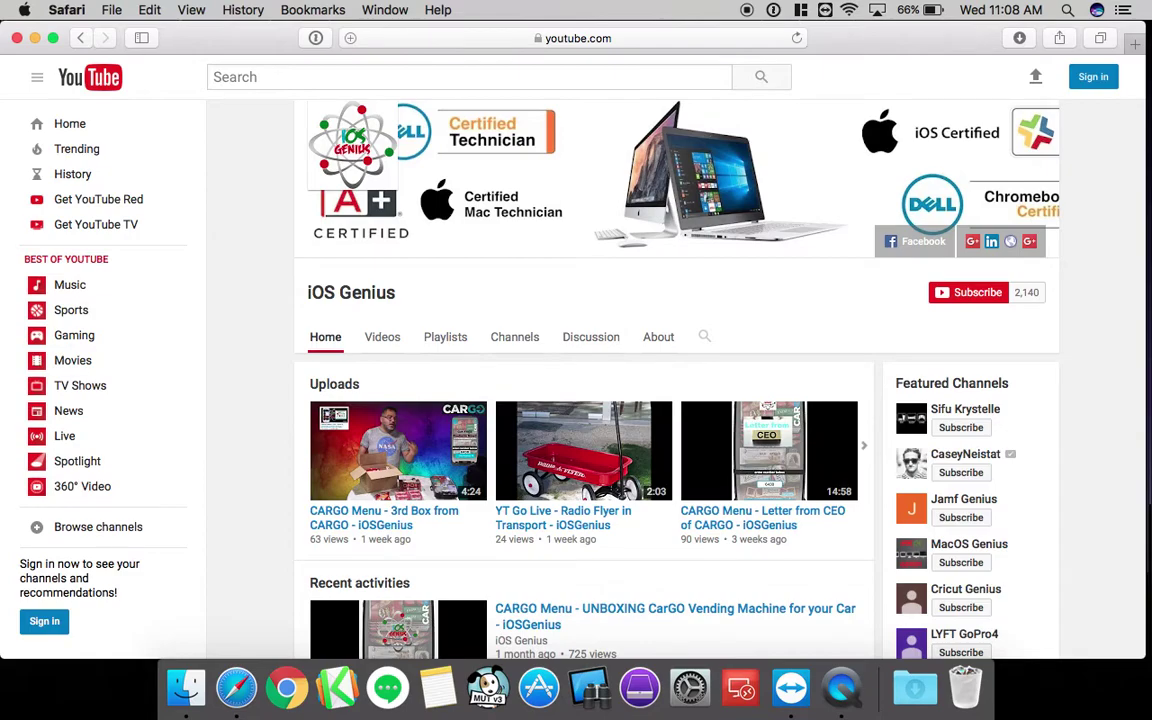
pyautogui.click(520, 38)
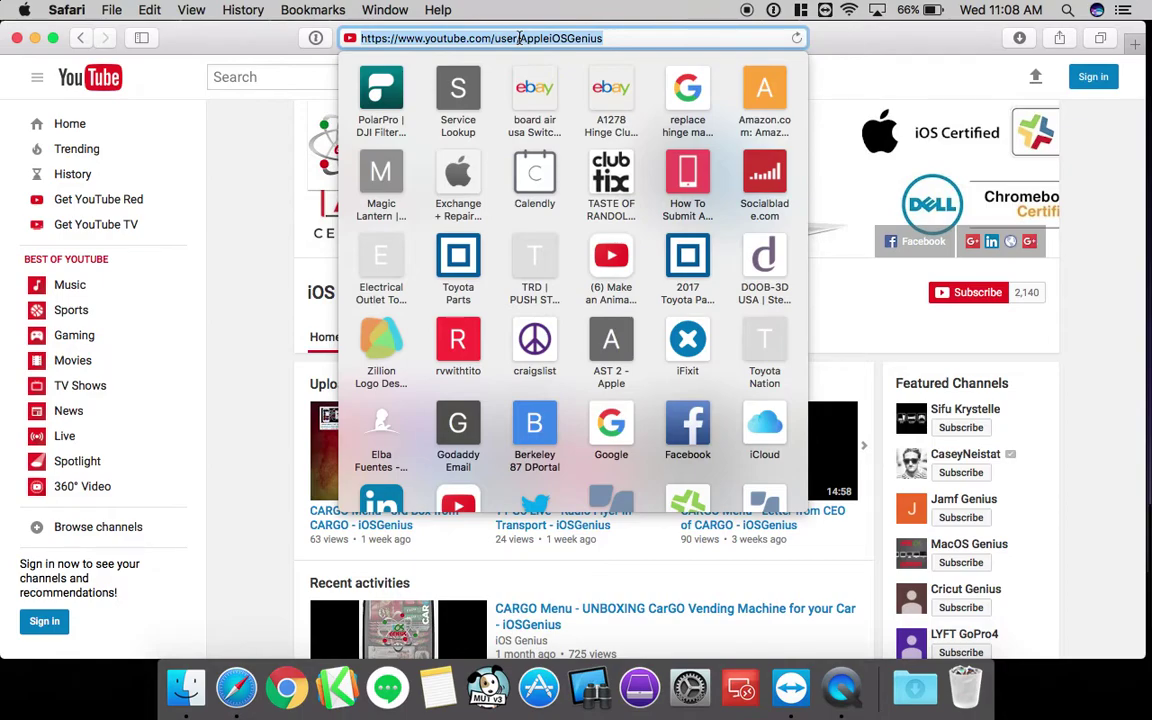
pyautogui.press('BackSpace')
pyautogui.write('goog')
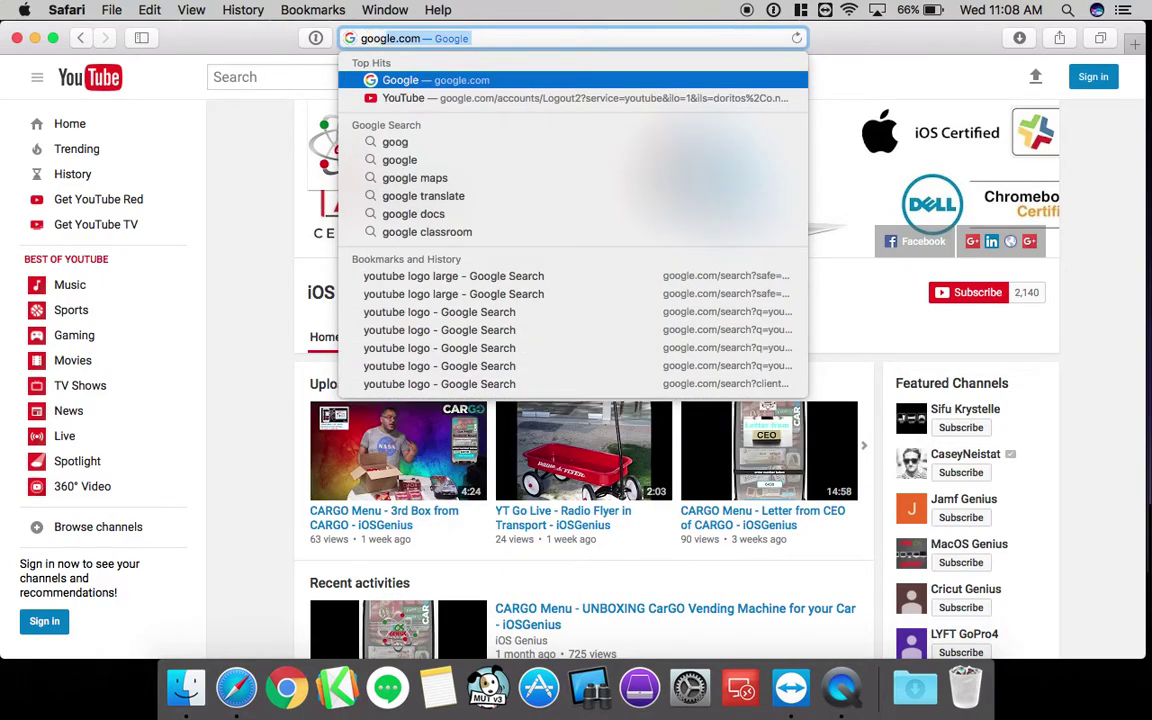
pyautogui.write('le')
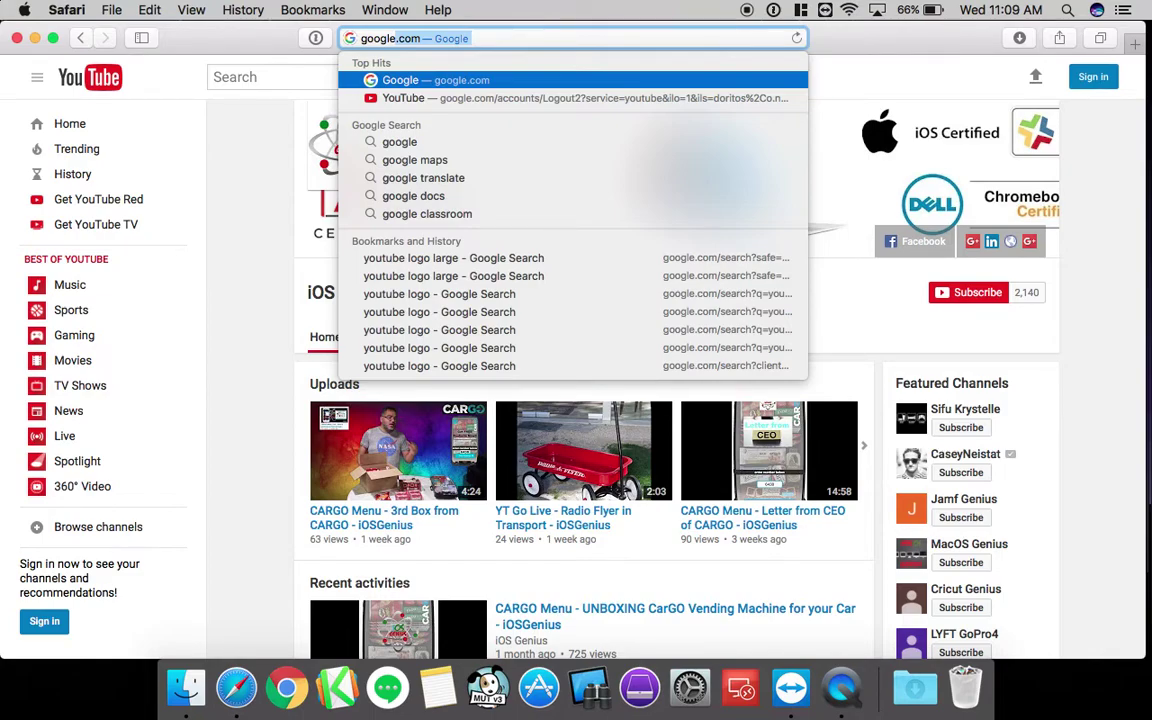
pyautogui.write('genius.com')
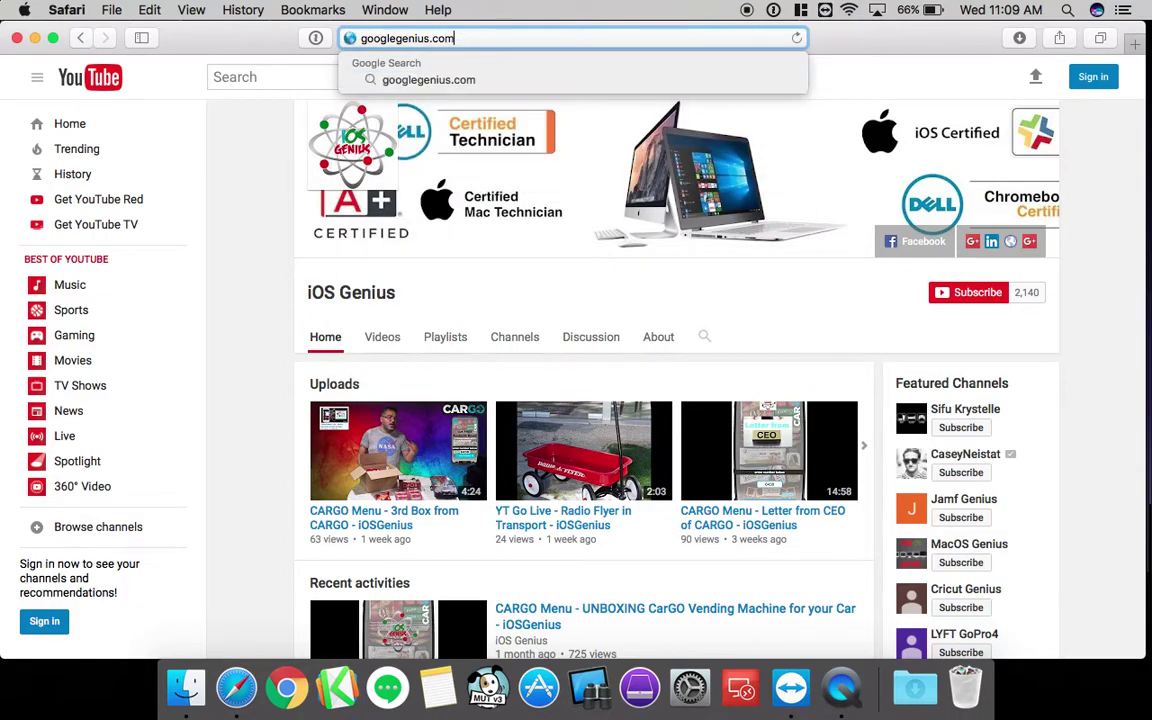
pyautogui.press('Return')
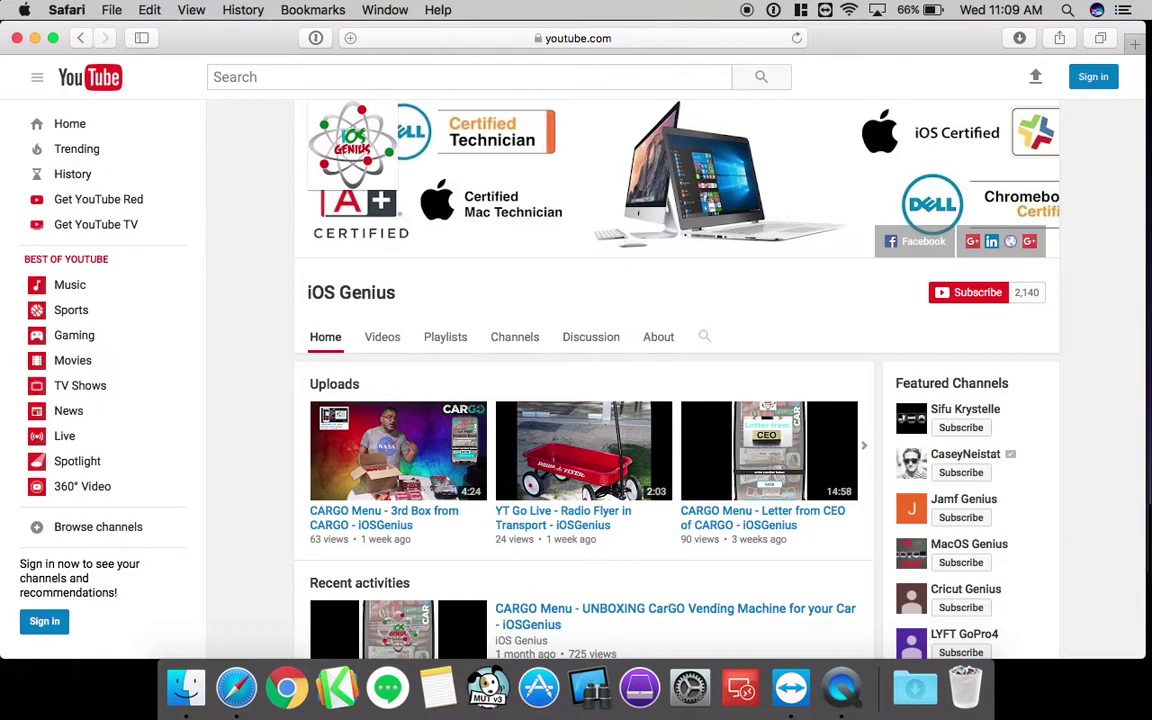
# - Go to segwaygenius.com to reach the Segway Club Facebook group
pyautogui.click(520, 36)
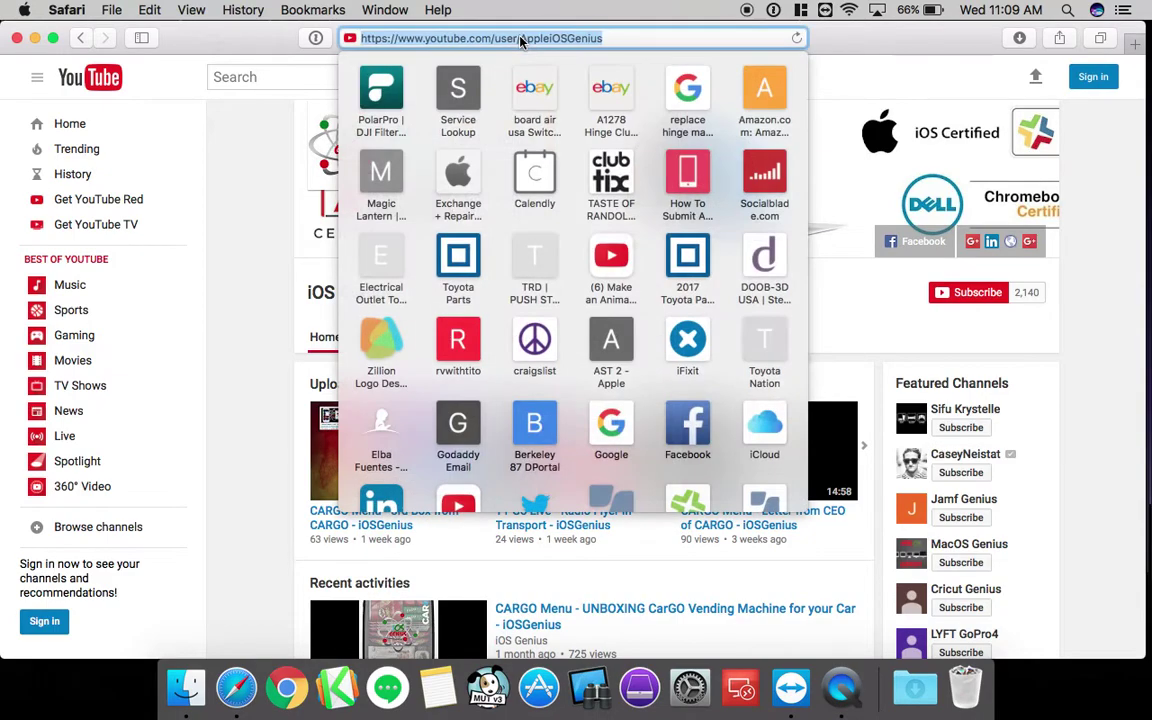
pyautogui.write('segway')
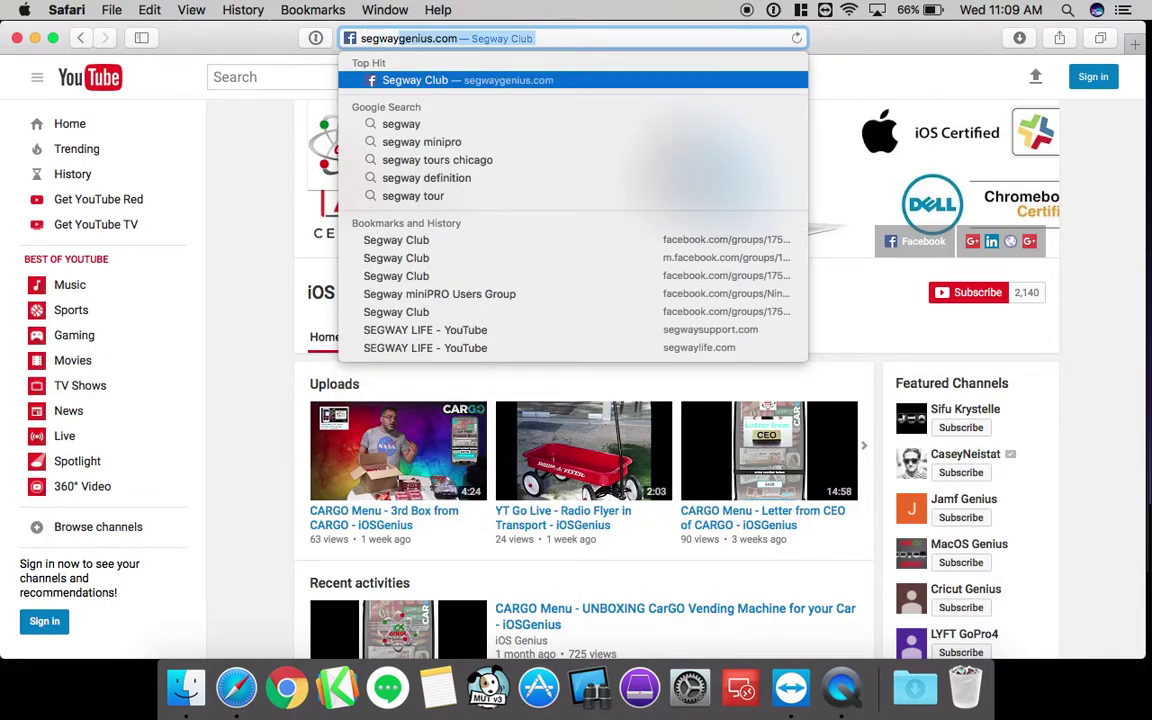
pyautogui.press('Return')
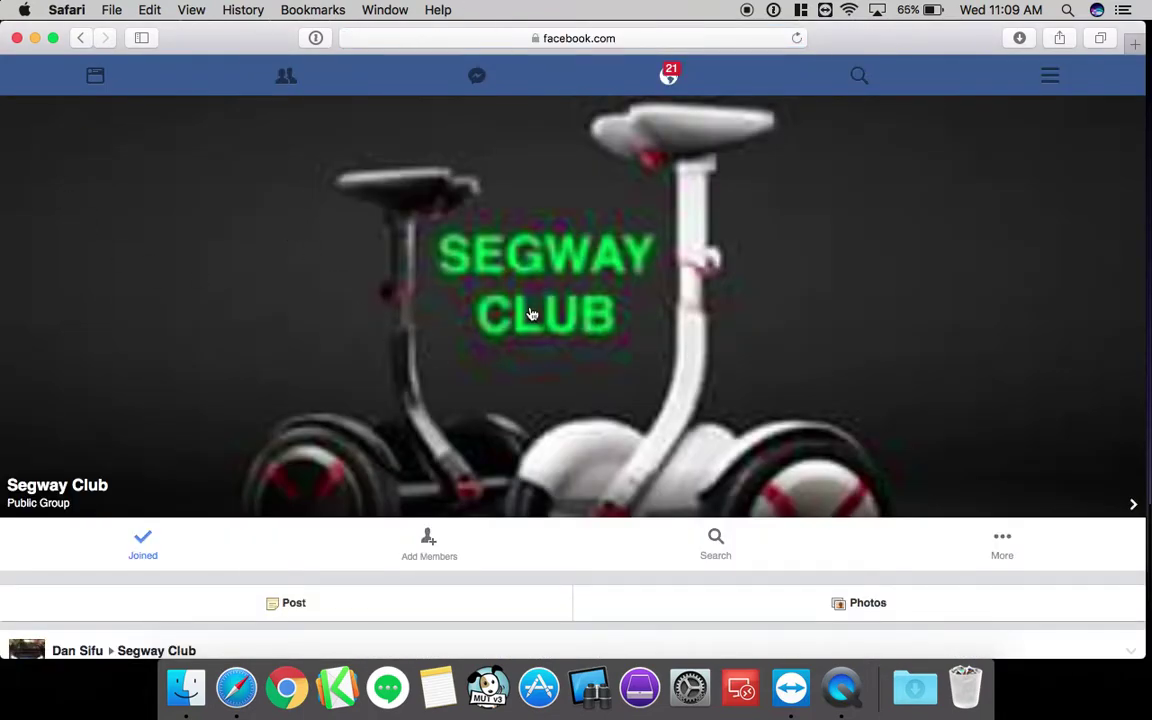
pyautogui.scroll(-15, 545, 391)
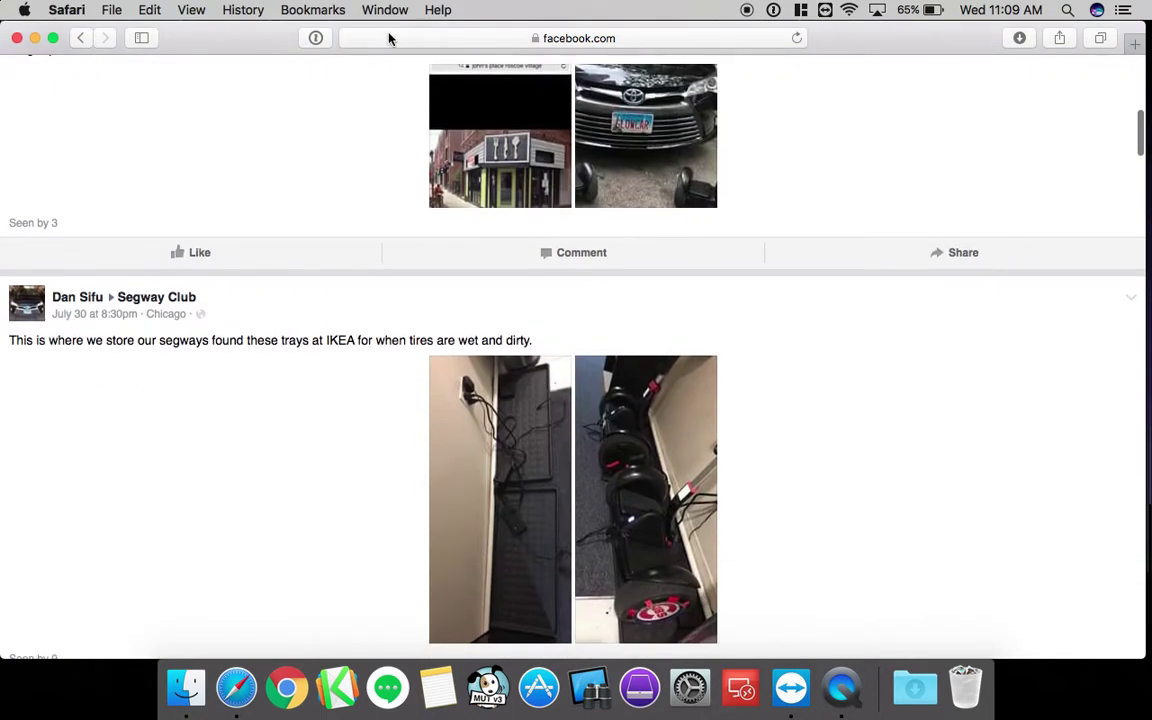
# - Load segwaysupport.com and open the iOS Genius channel's list of videos
pyautogui.click(392, 42)
pyautogui.write('segwa')
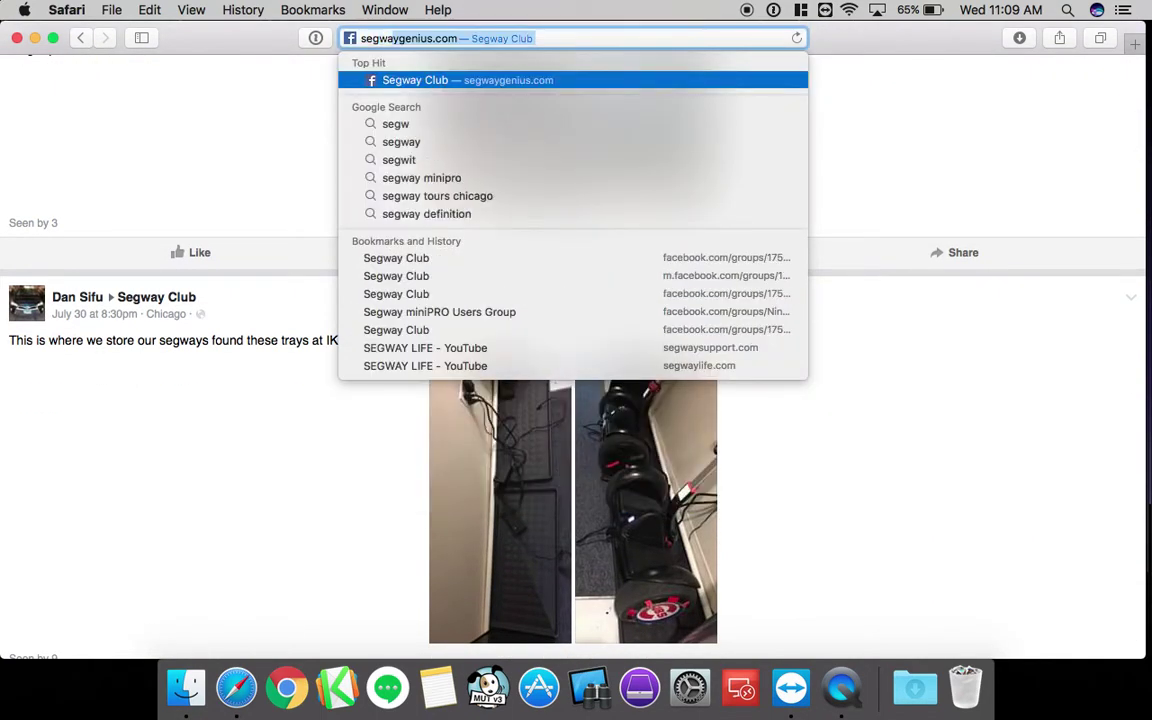
pyautogui.write('ysu')
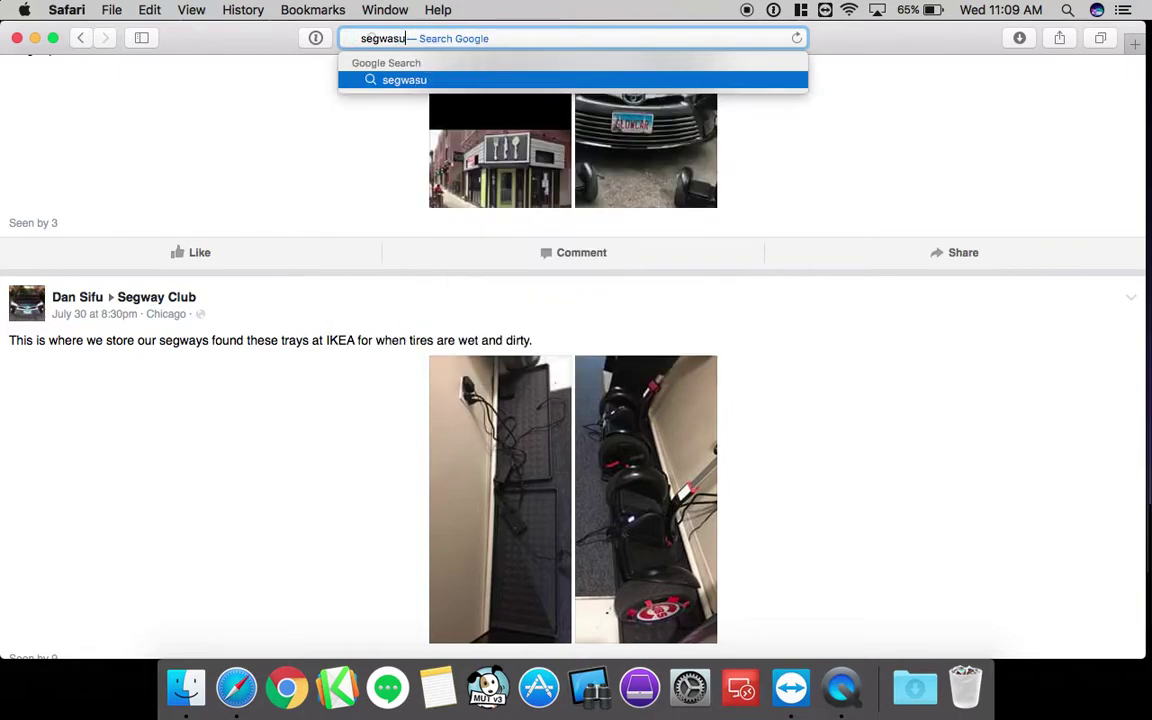
pyautogui.press('BackSpace')
pyautogui.press('BackSpace')
pyautogui.press('BackSpace')
pyautogui.write('ysupport.c')
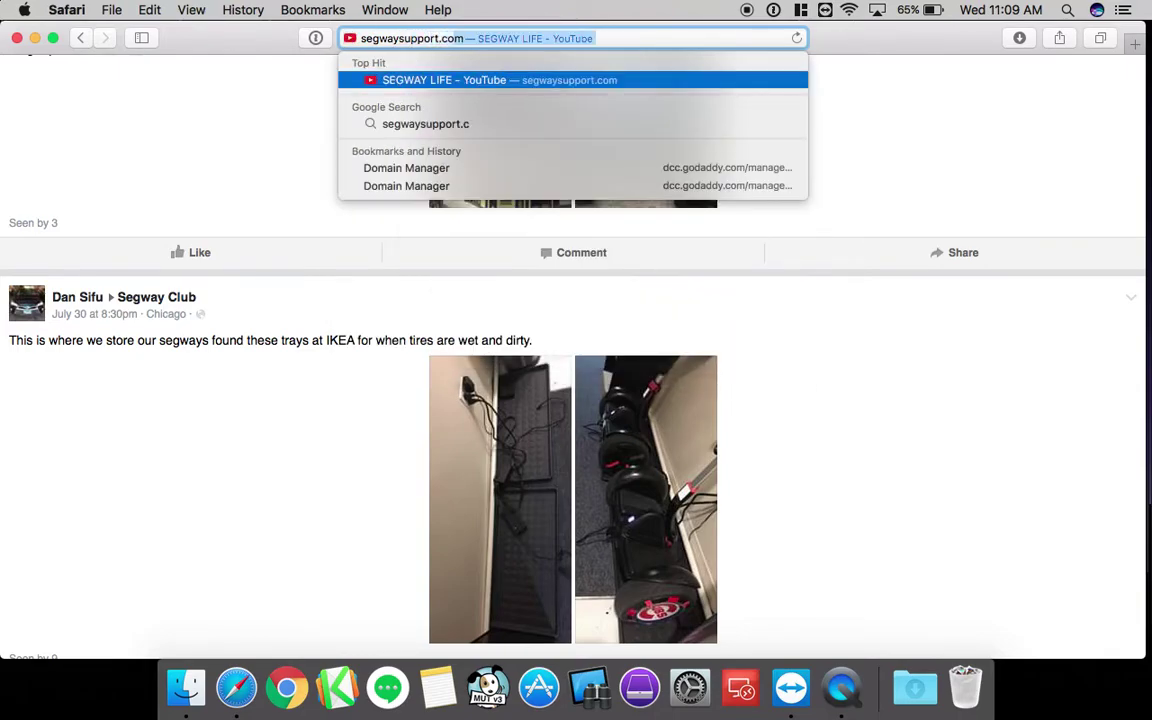
pyautogui.press('Return')
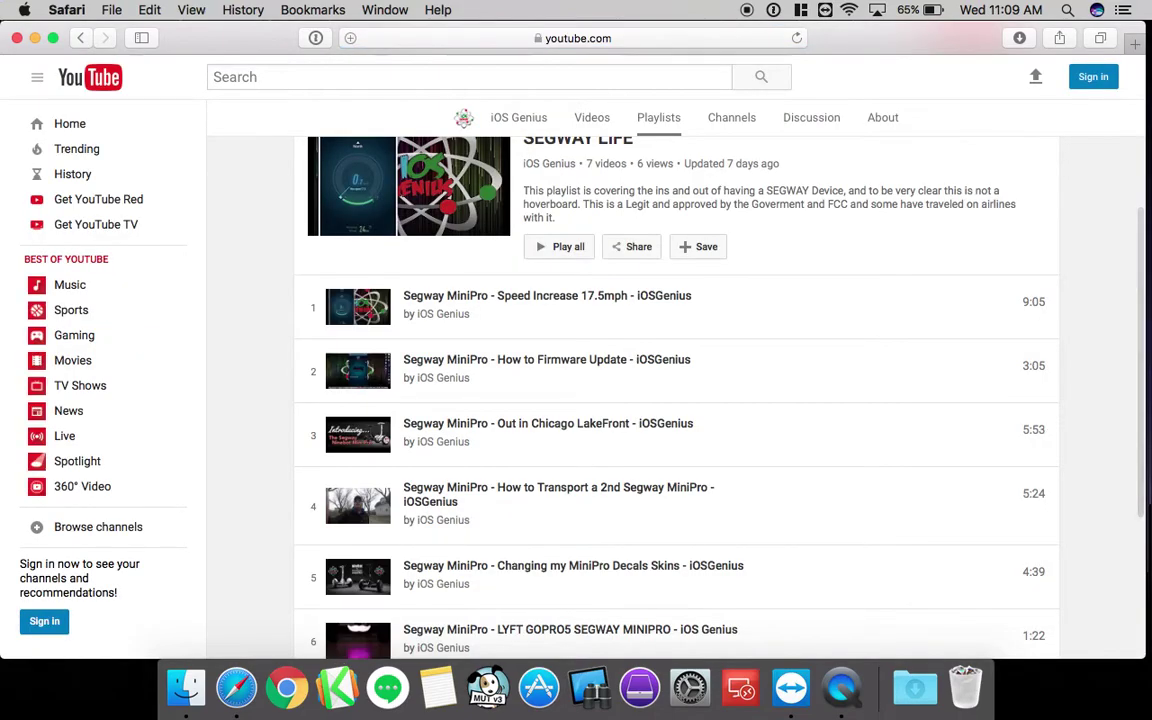
pyautogui.scroll(3, 252, 236)
pyautogui.scroll(-4, 252, 236)
pyautogui.scroll(-3, 252, 236)
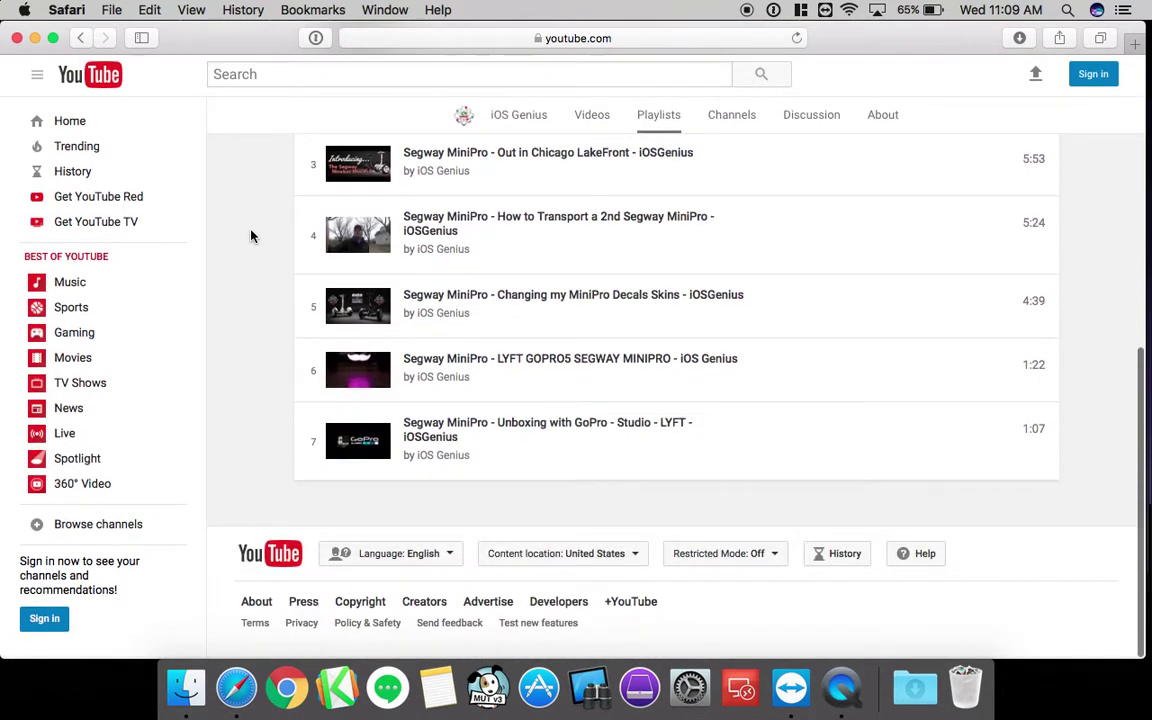
pyautogui.scroll(5, 252, 236)
pyautogui.click(380, 340)
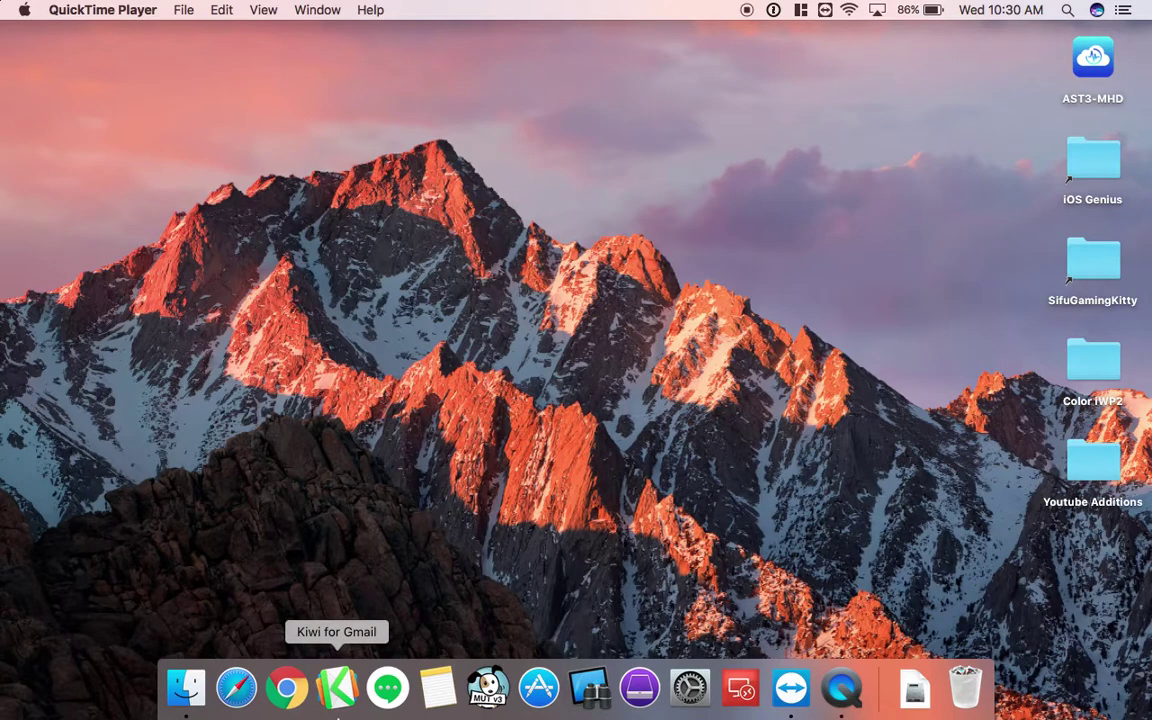
# - Launch Safari from the Dock to reach the bsd87.jamfcloud.com login page
pyautogui.click(236, 688)
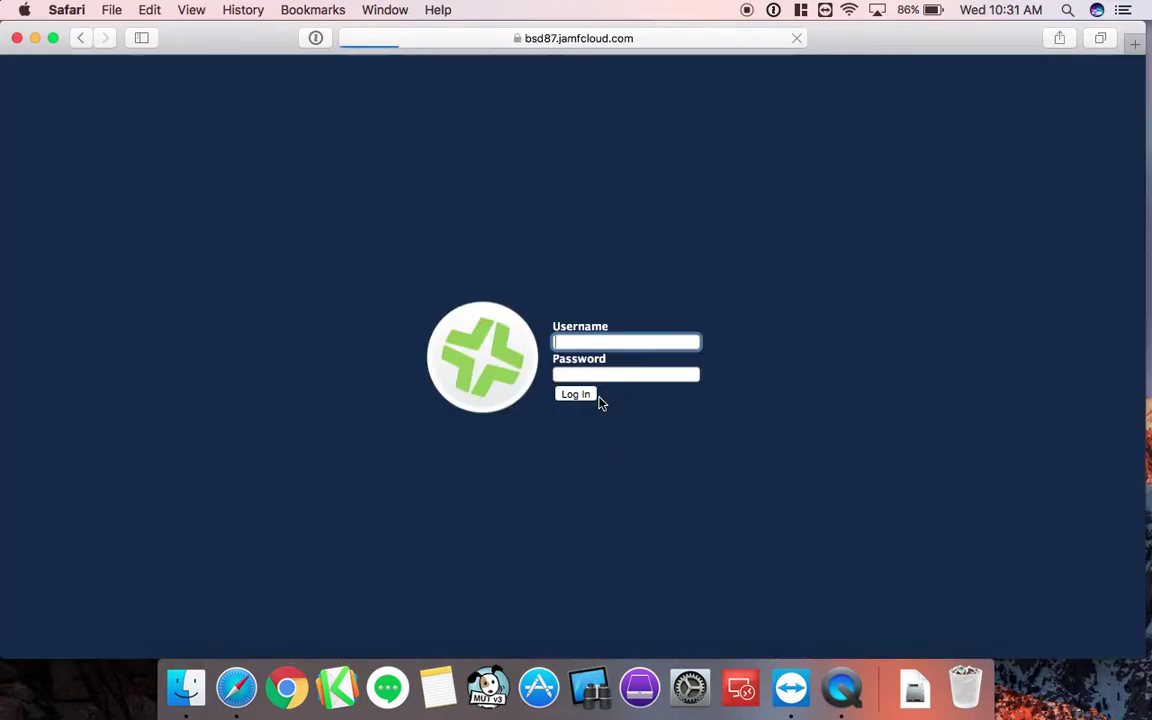
# - Log in to Jamf Pro and follow the expired certificate notification to the renewal wizard
pyautogui.click(574, 398)
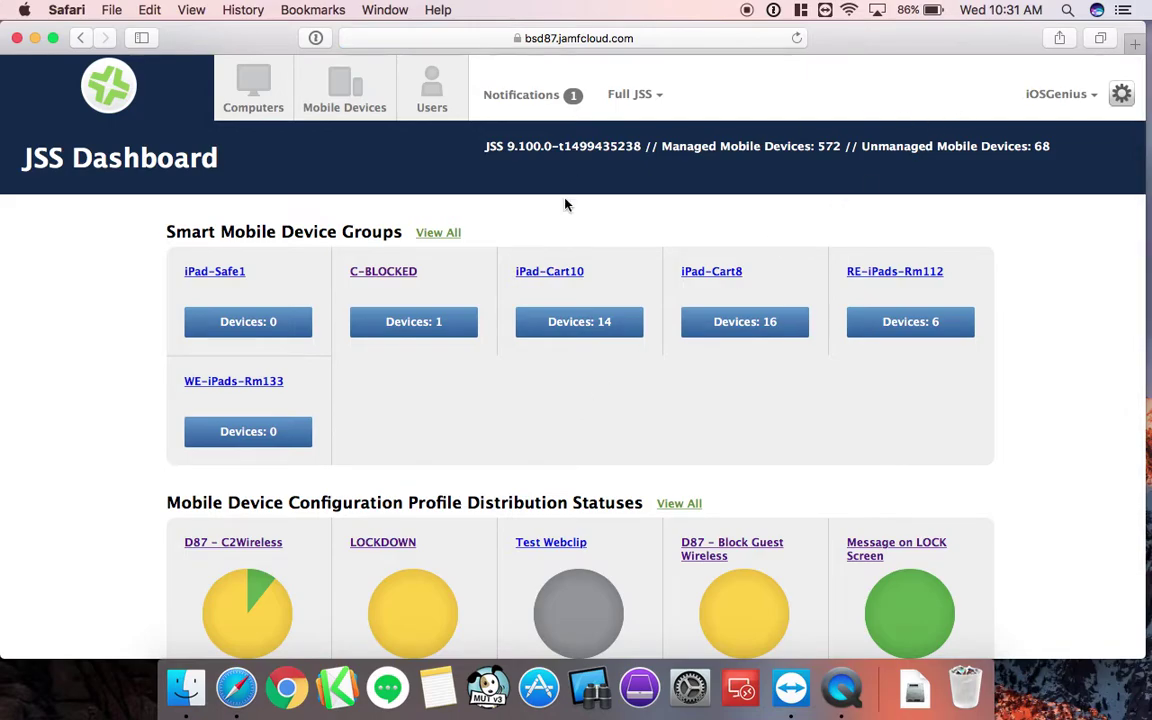
pyautogui.click(529, 102)
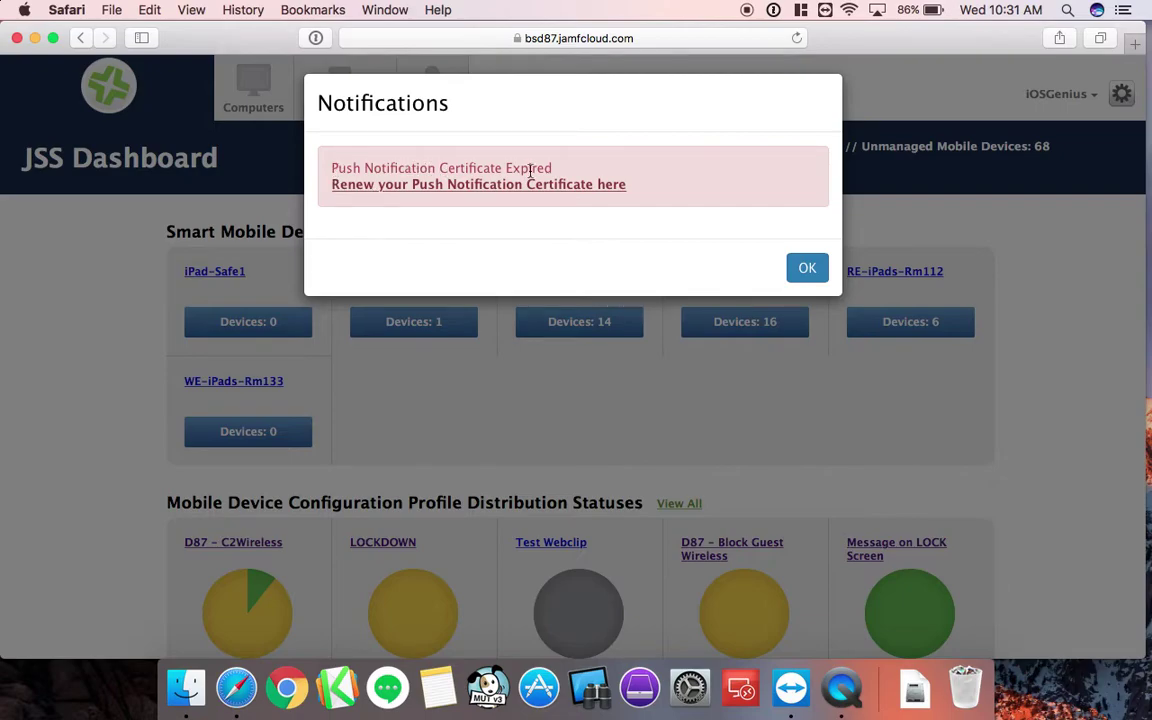
pyautogui.click(437, 186)
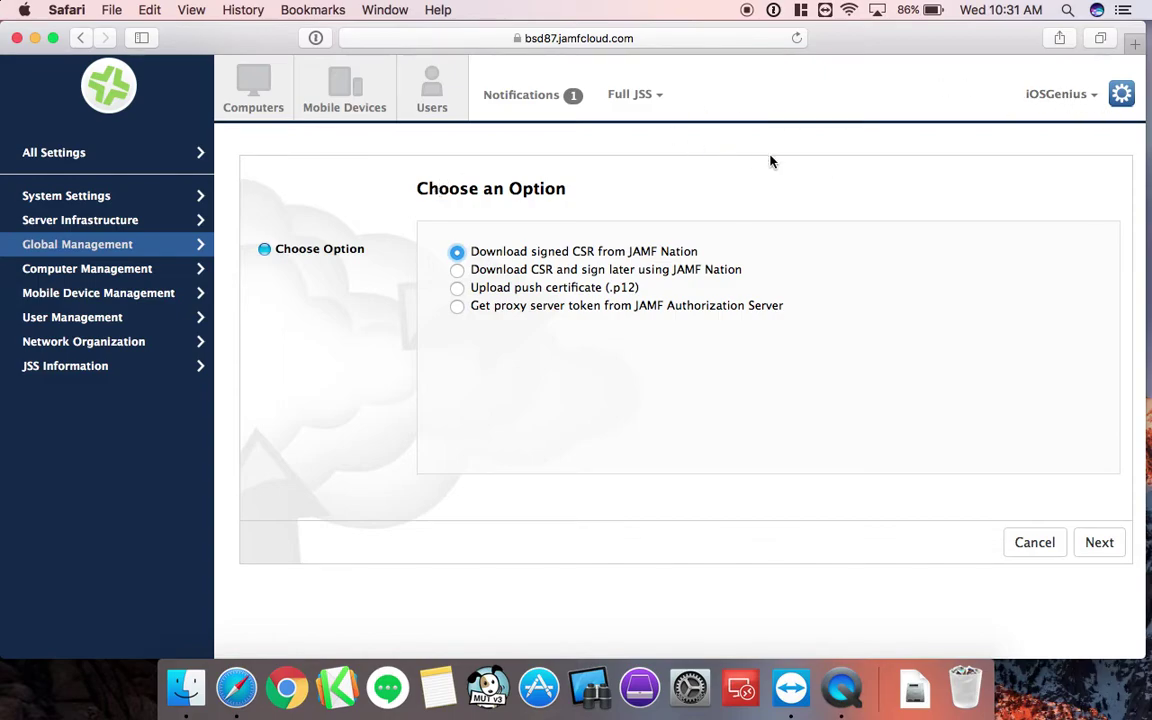
pyautogui.click(1120, 96)
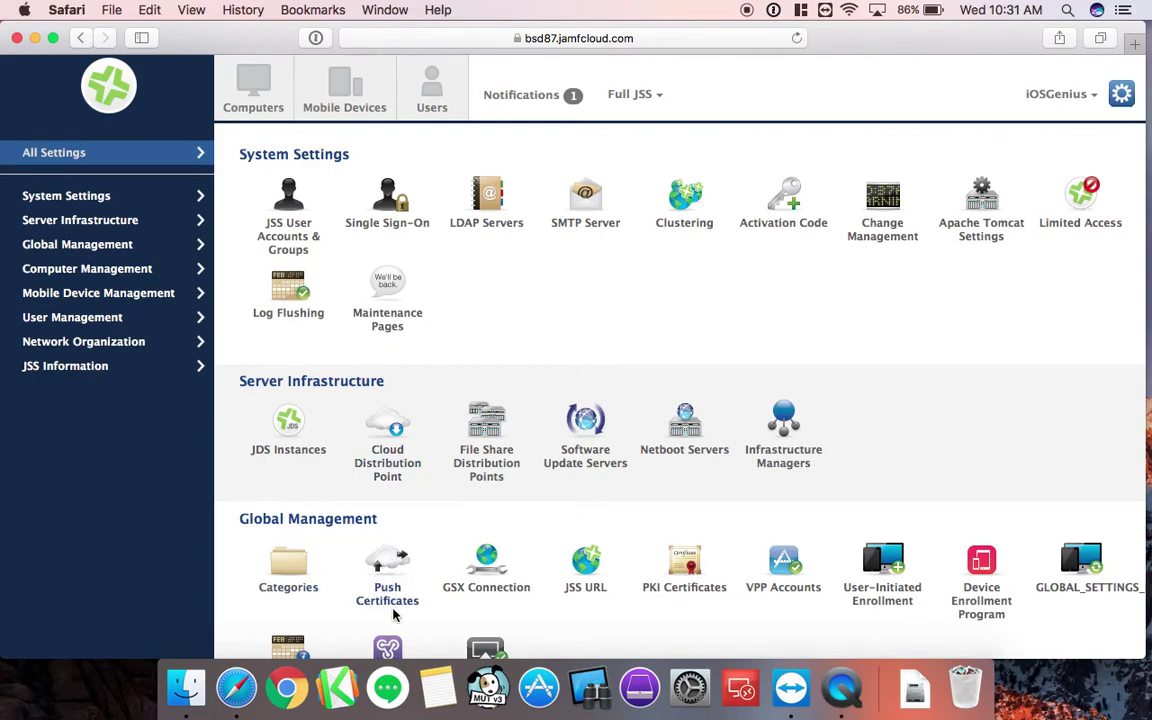
pyautogui.click(392, 604)
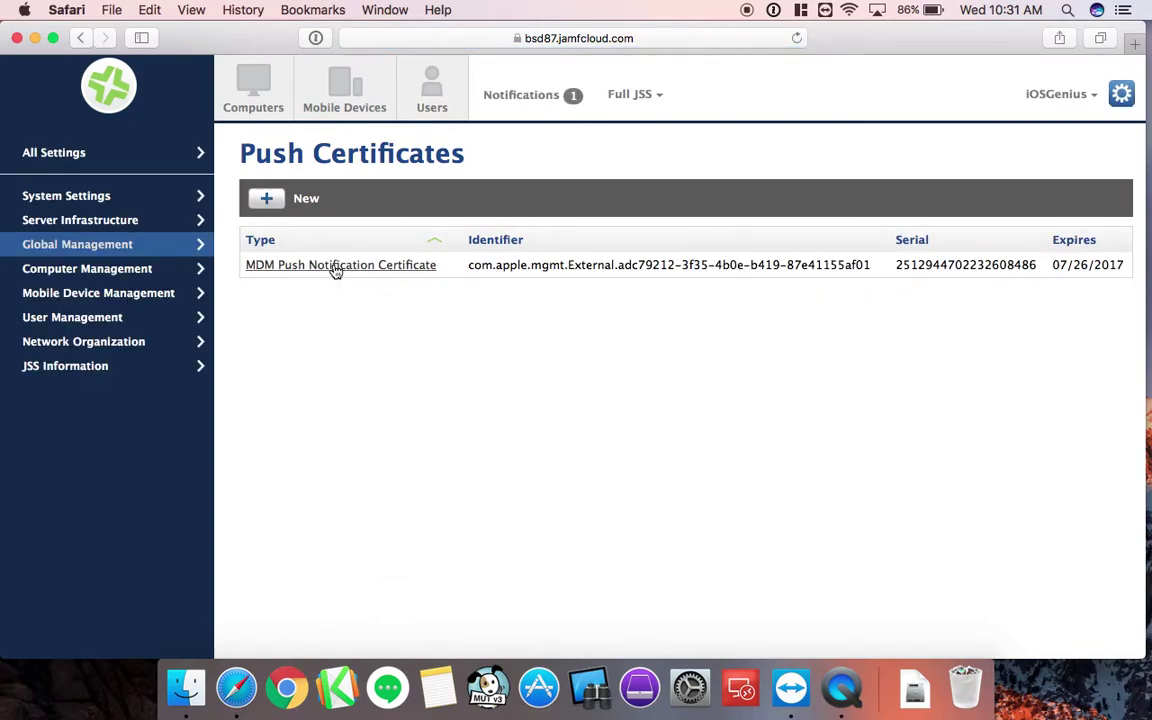
pyautogui.click(336, 266)
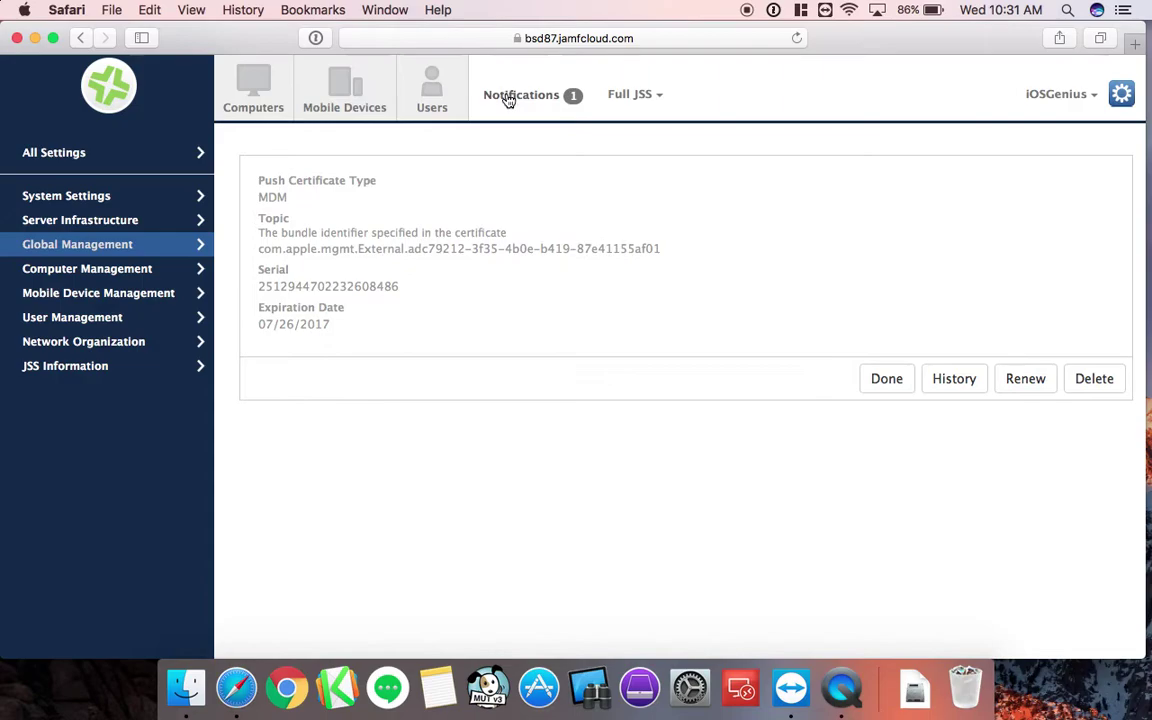
pyautogui.click(1022, 385)
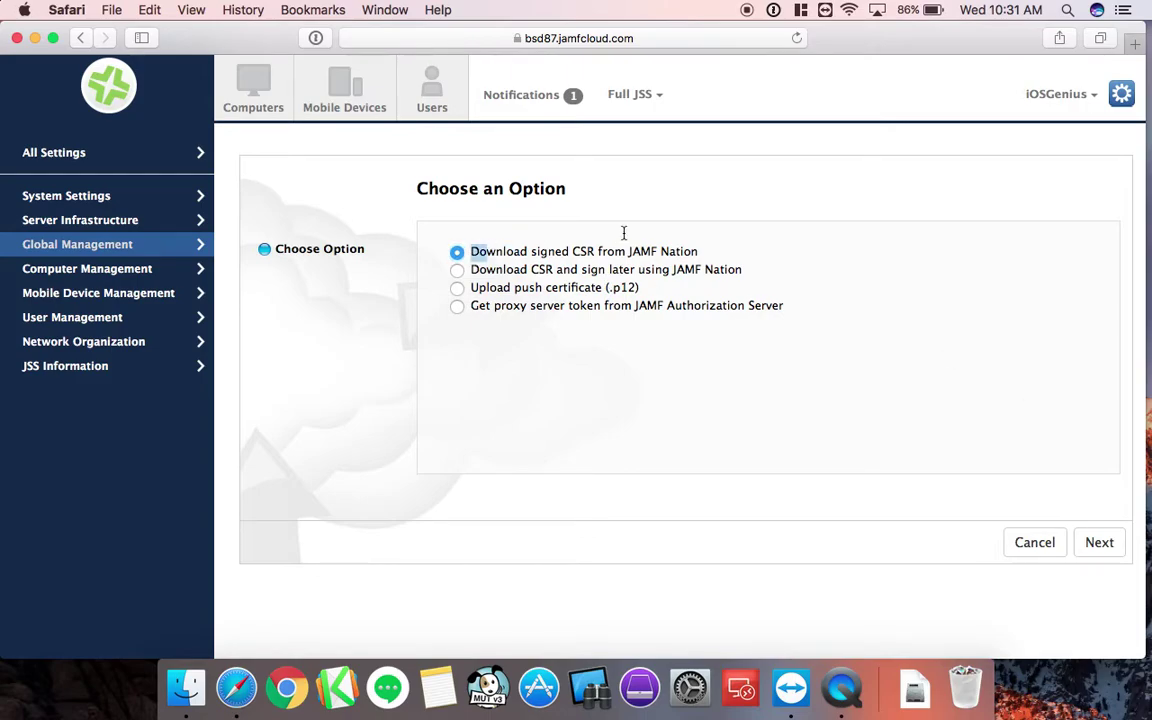
pyautogui.moveTo(487, 251); pyautogui.dragTo(690, 252)
pyautogui.moveTo(487, 269); pyautogui.dragTo(709, 281)
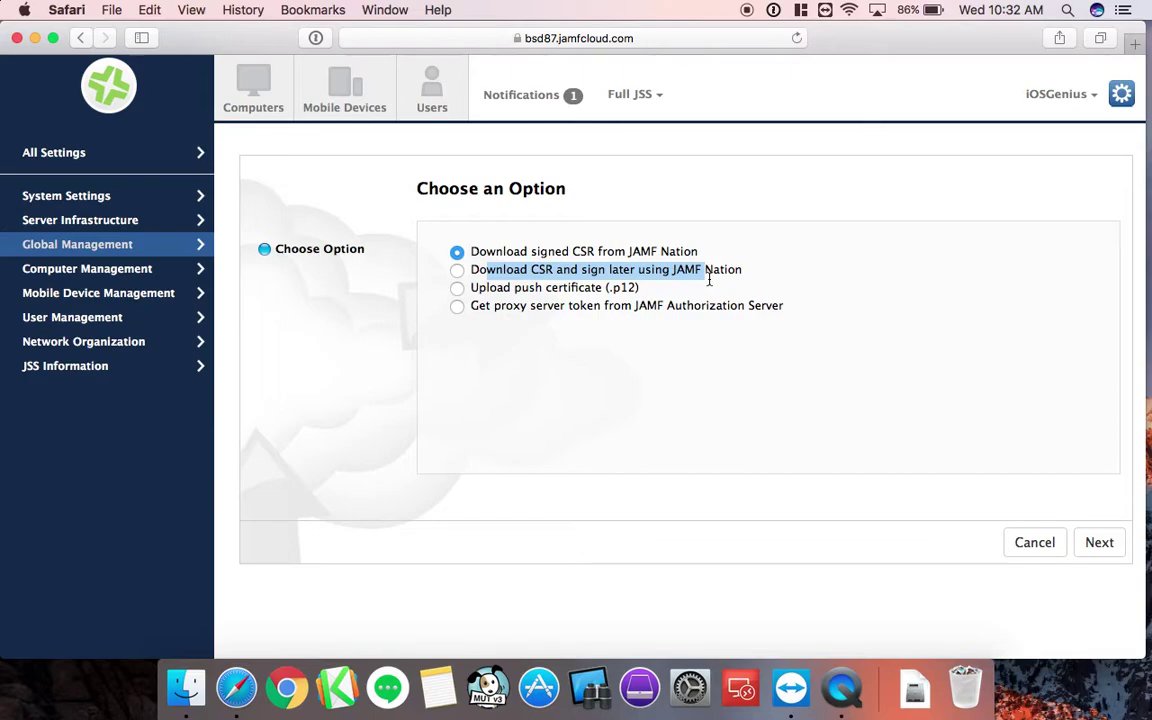
pyautogui.click(486, 287)
pyautogui.moveTo(486, 287); pyautogui.dragTo(638, 287)
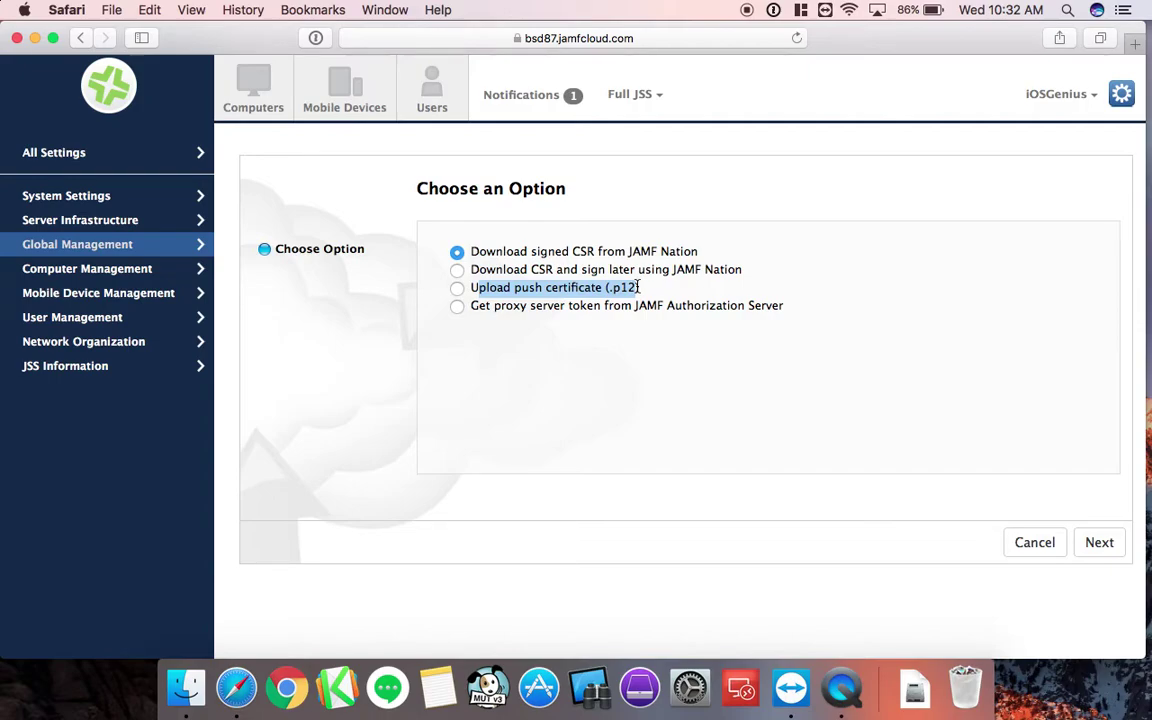
pyautogui.moveTo(530, 269); pyautogui.dragTo(670, 266)
pyautogui.moveTo(605, 287); pyautogui.dragTo(512, 288)
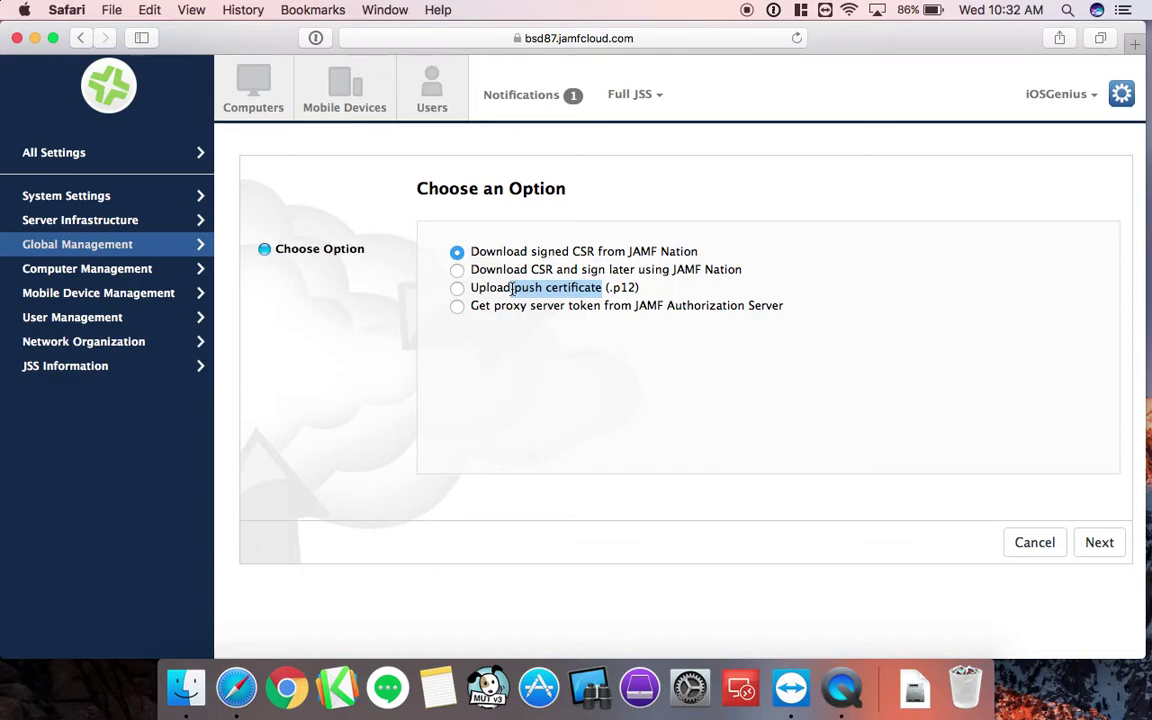
pyautogui.click(514, 314)
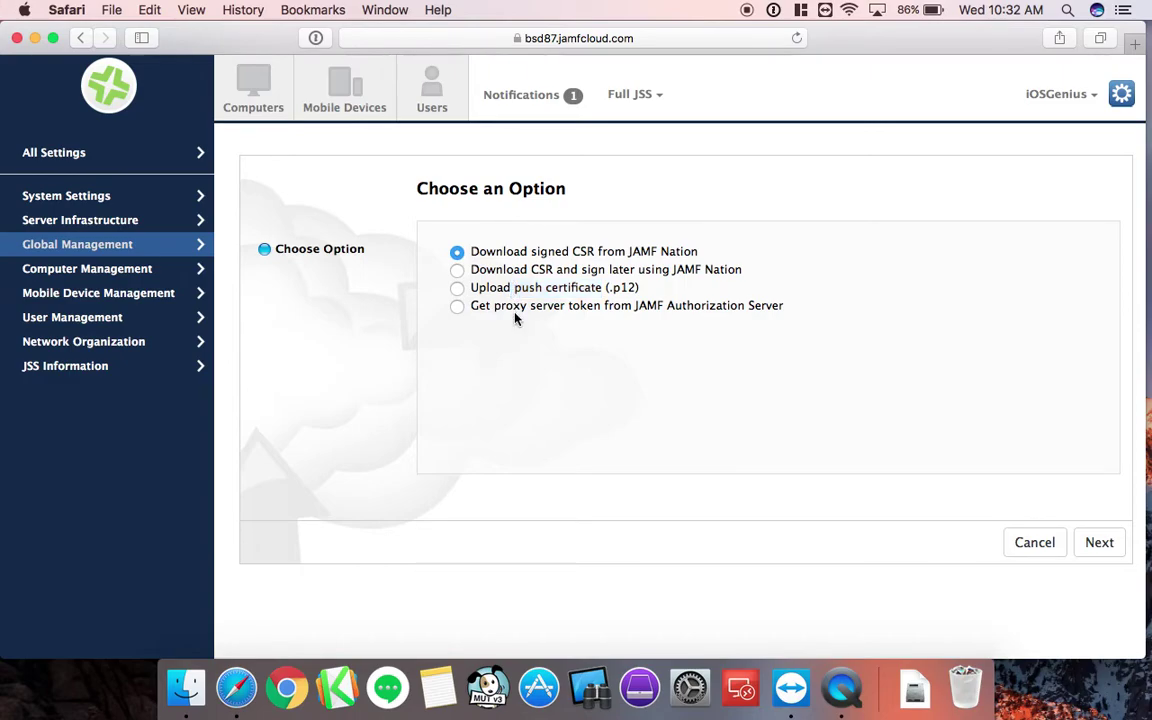
pyautogui.moveTo(514, 306); pyautogui.dragTo(697, 314)
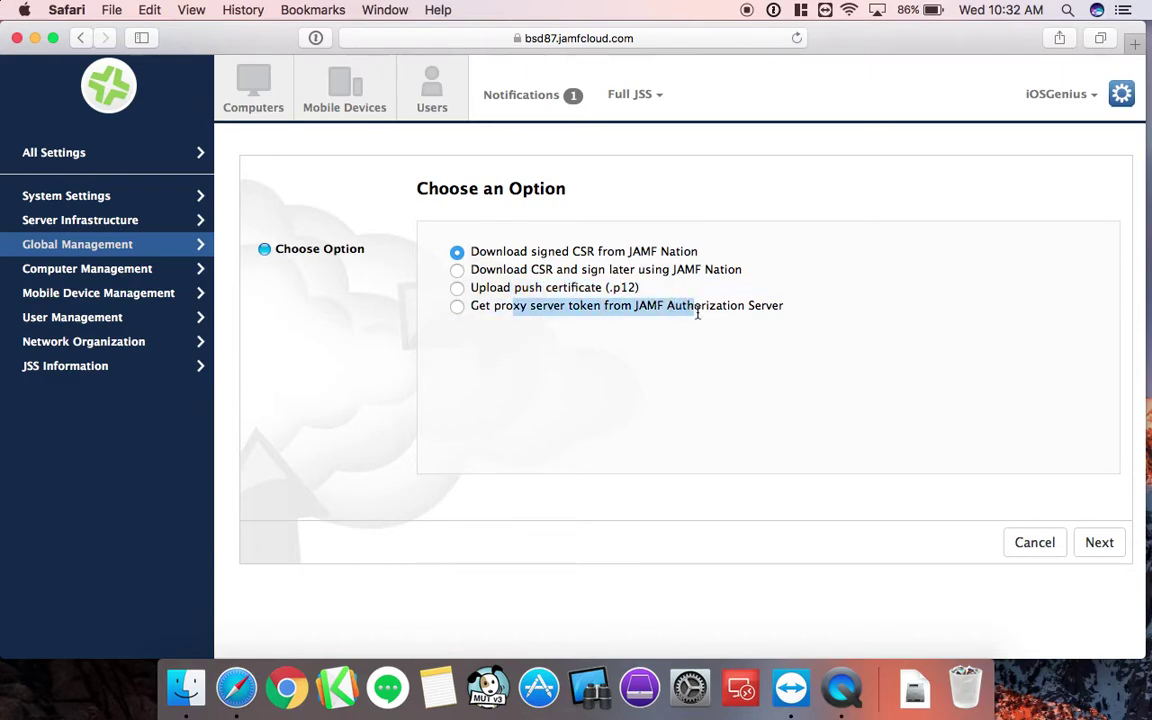
pyautogui.click(497, 310)
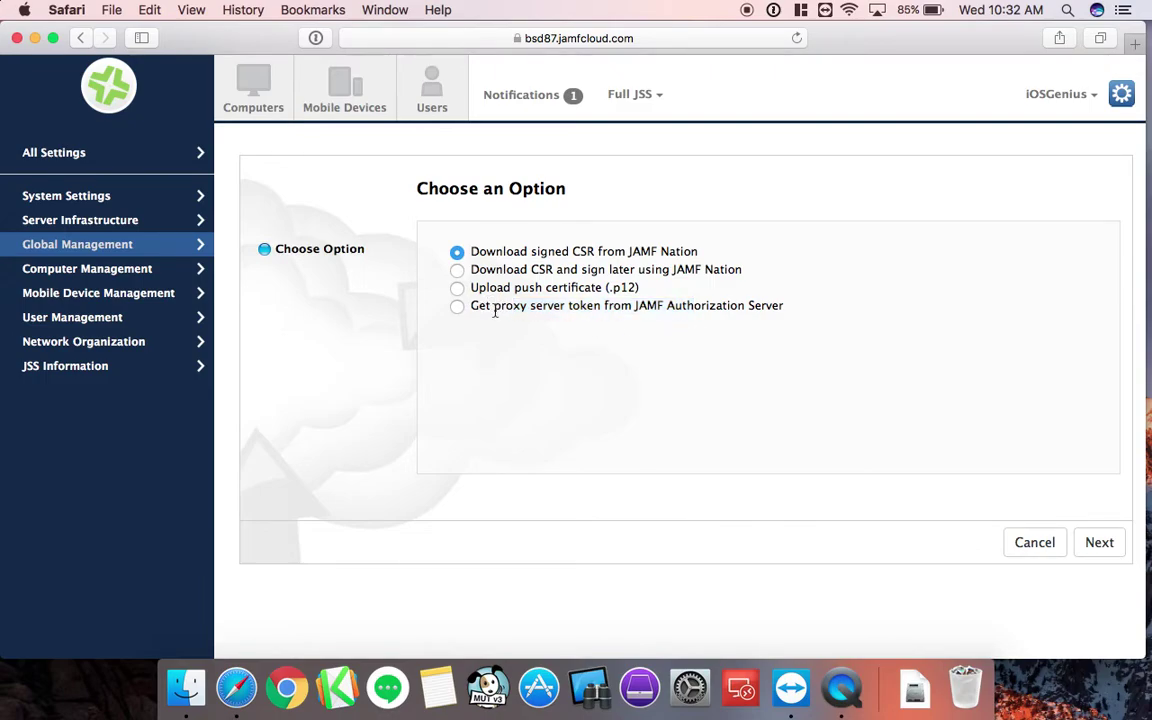
pyautogui.moveTo(494, 311); pyautogui.dragTo(565, 311)
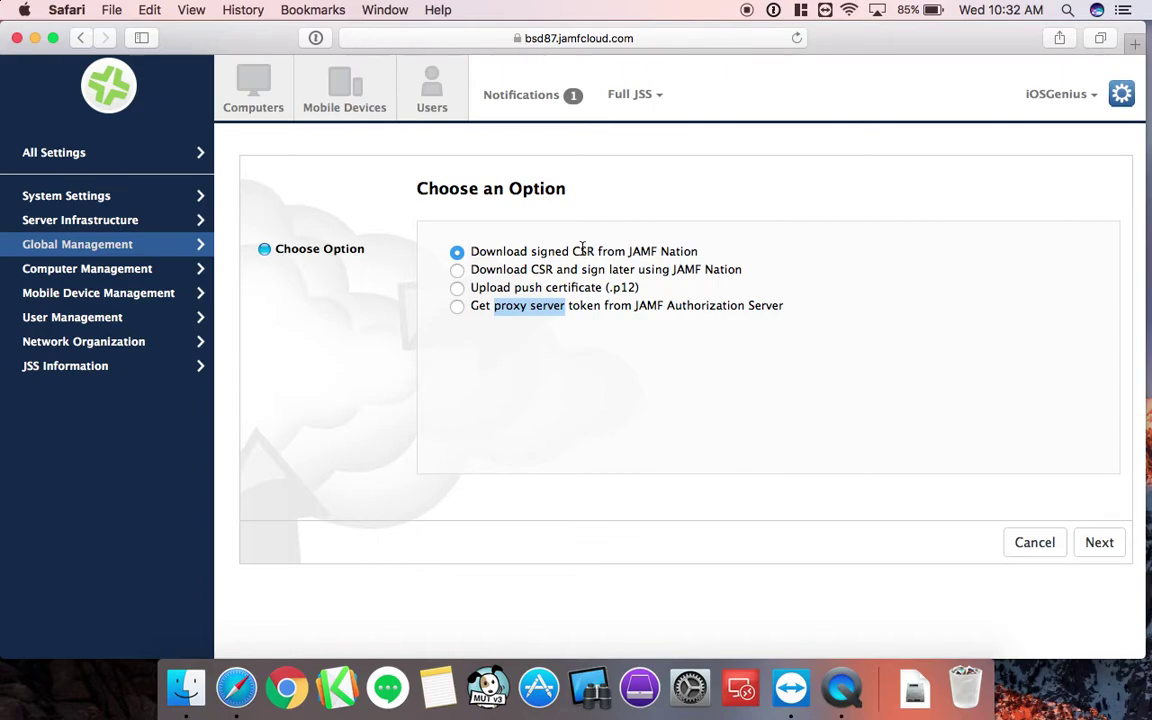
pyautogui.moveTo(528, 250); pyautogui.dragTo(663, 250)
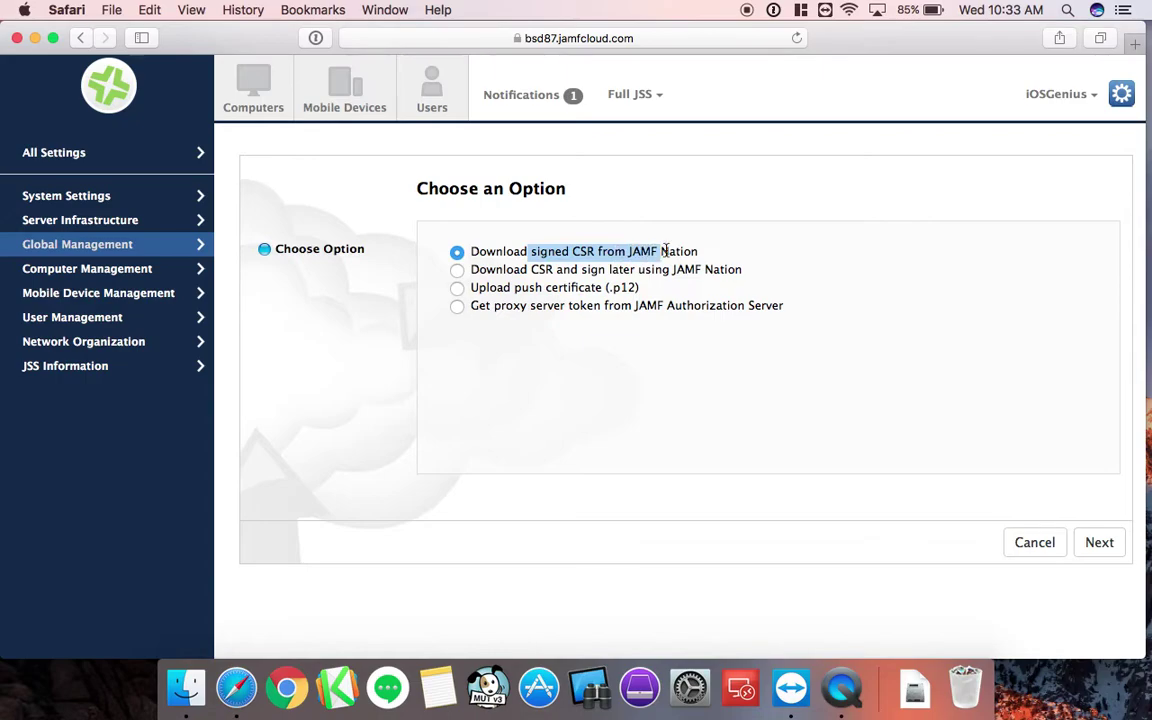
# - Advance the wizard to the JAMF Nation Credentials step
pyautogui.click(1099, 542)
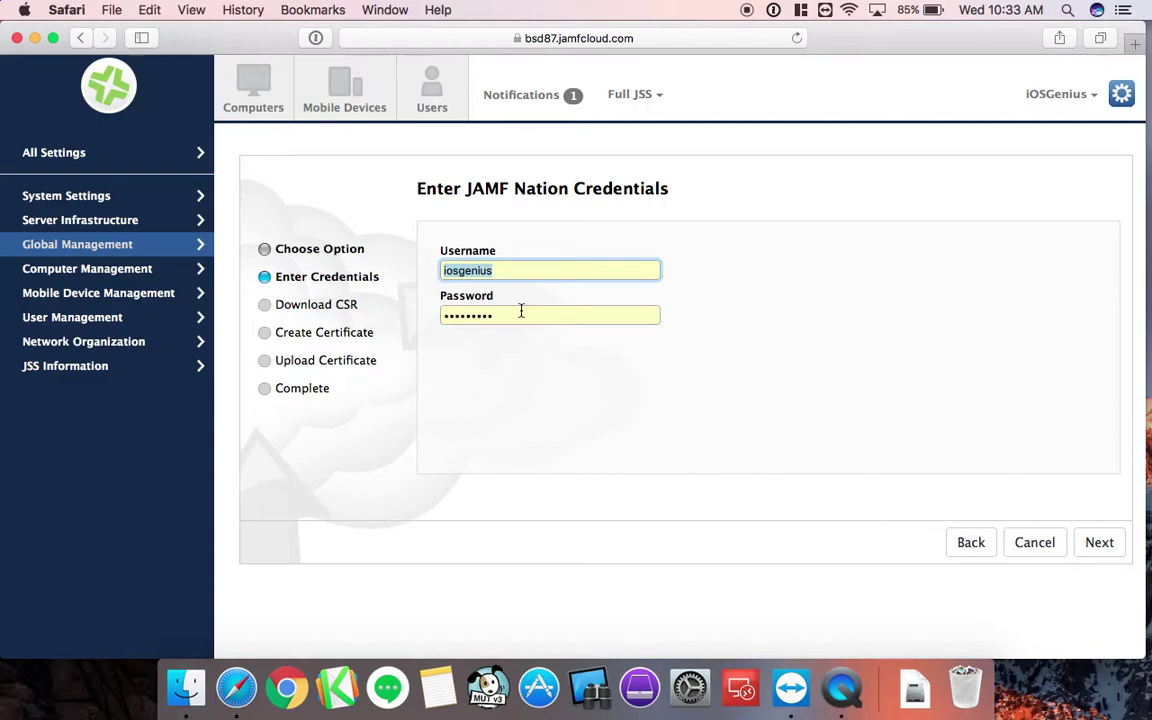
pyautogui.click(464, 186)
pyautogui.moveTo(464, 186); pyautogui.dragTo(571, 192)
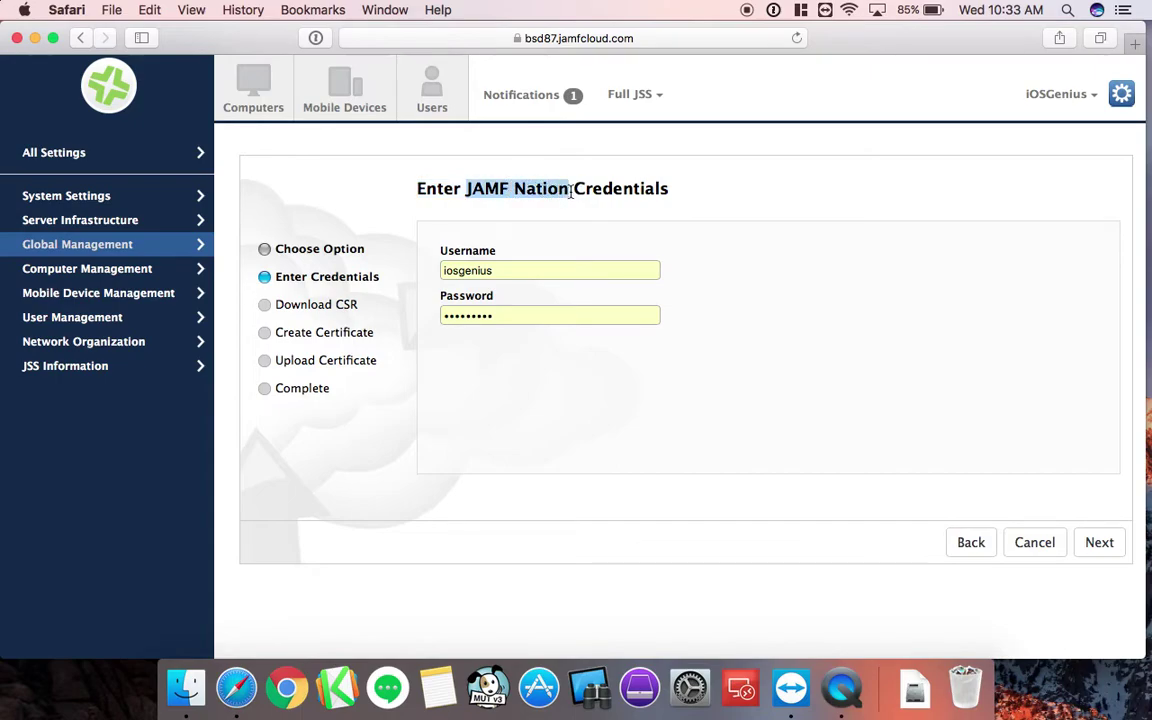
# - Retype and submit the Jamf Nation password, then open a new Safari tab
pyautogui.click(519, 318)
pyautogui.press('BackSpace')
pyautogui.press('BackSpace')
pyautogui.press('BackSpace')
pyautogui.press('BackSpace')
pyautogui.press('BackSpace')
pyautogui.press('BackSpace')
pyautogui.press('BackSpace')
pyautogui.press('BackSpace')
pyautogui.press('BackSpace')
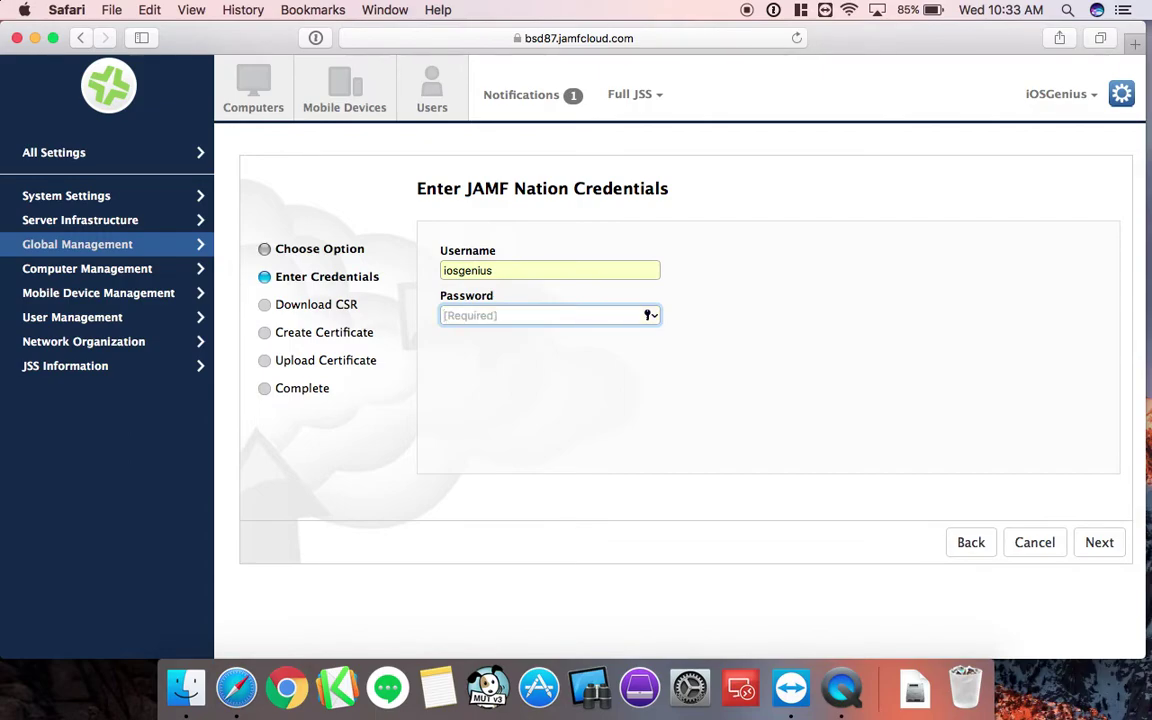
pyautogui.write('•••••••••')
pyautogui.press('Return')
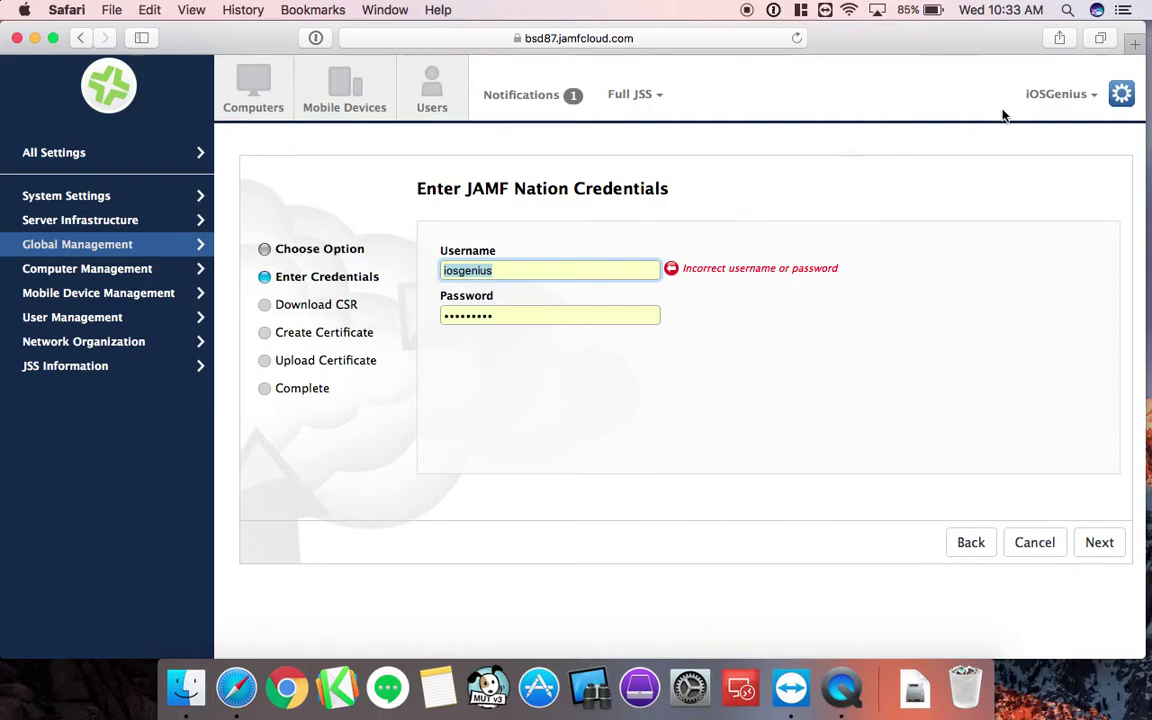
pyautogui.click(1133, 45)
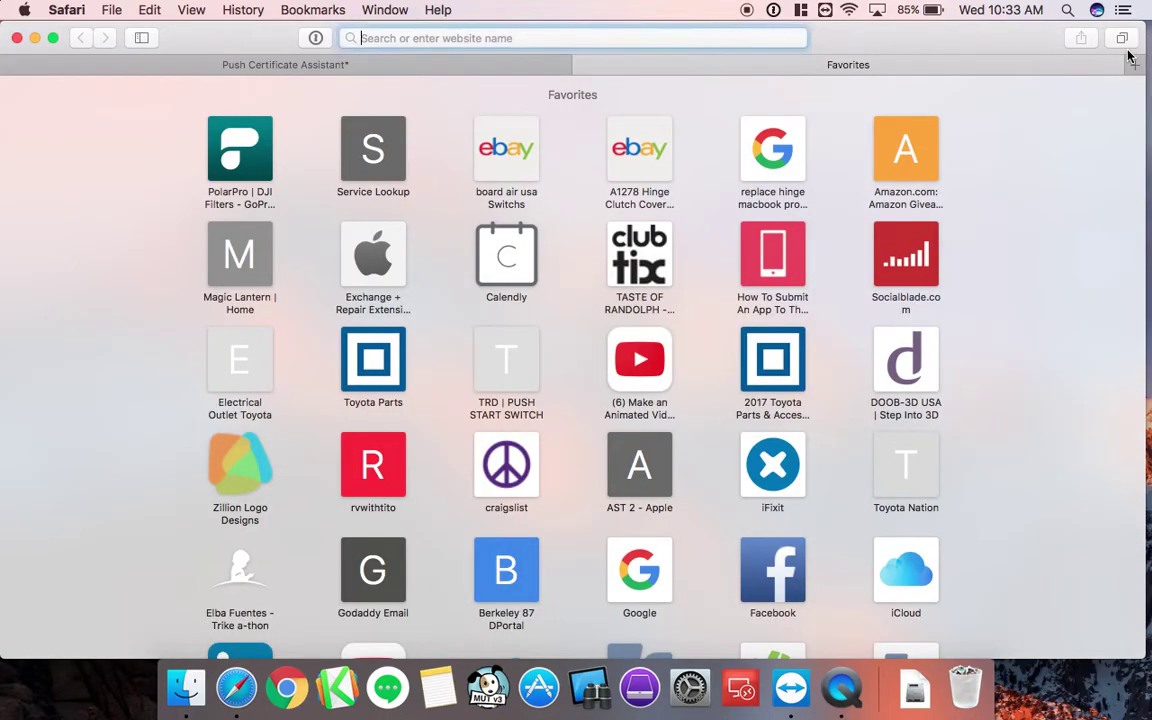
# - Load the Jamf Nation website in the new tab
pyautogui.click(475, 65)
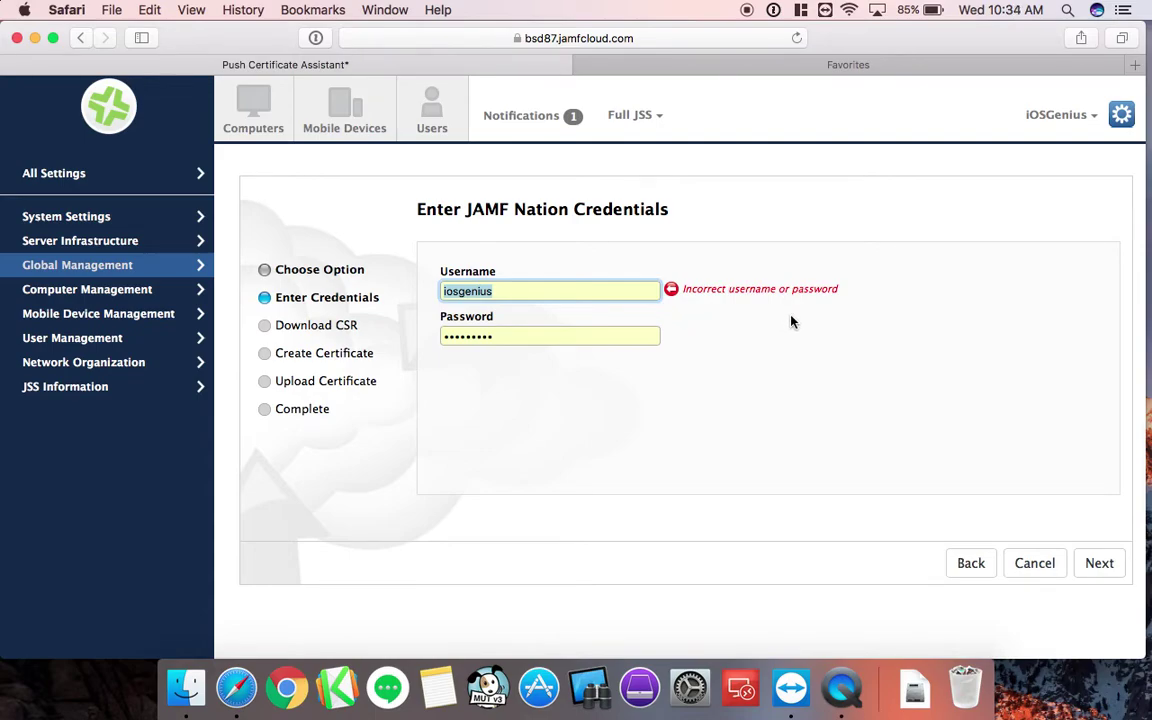
pyautogui.click(869, 66)
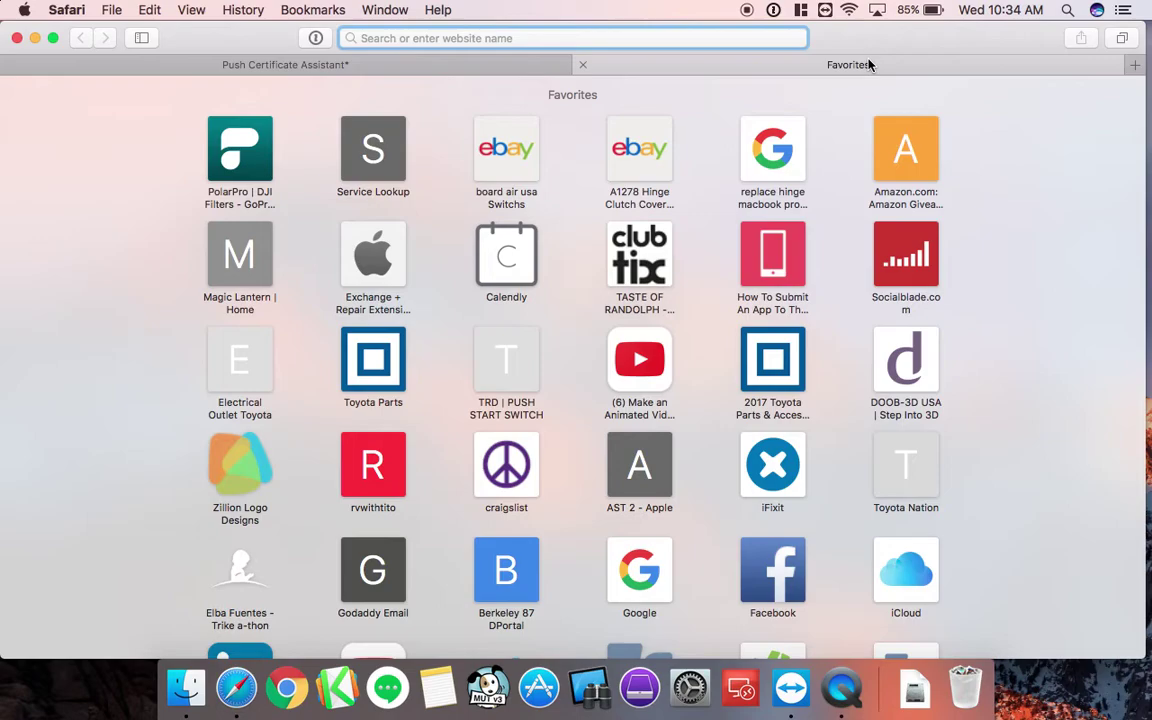
pyautogui.write('jamf')
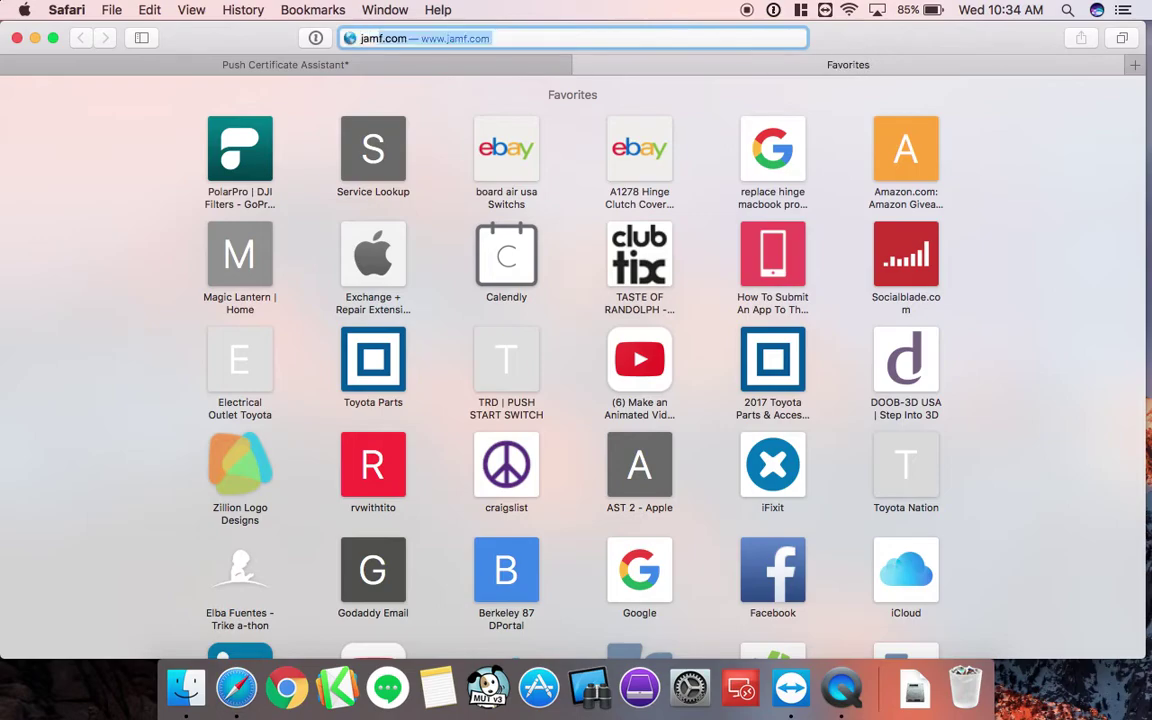
pyautogui.write('nation')
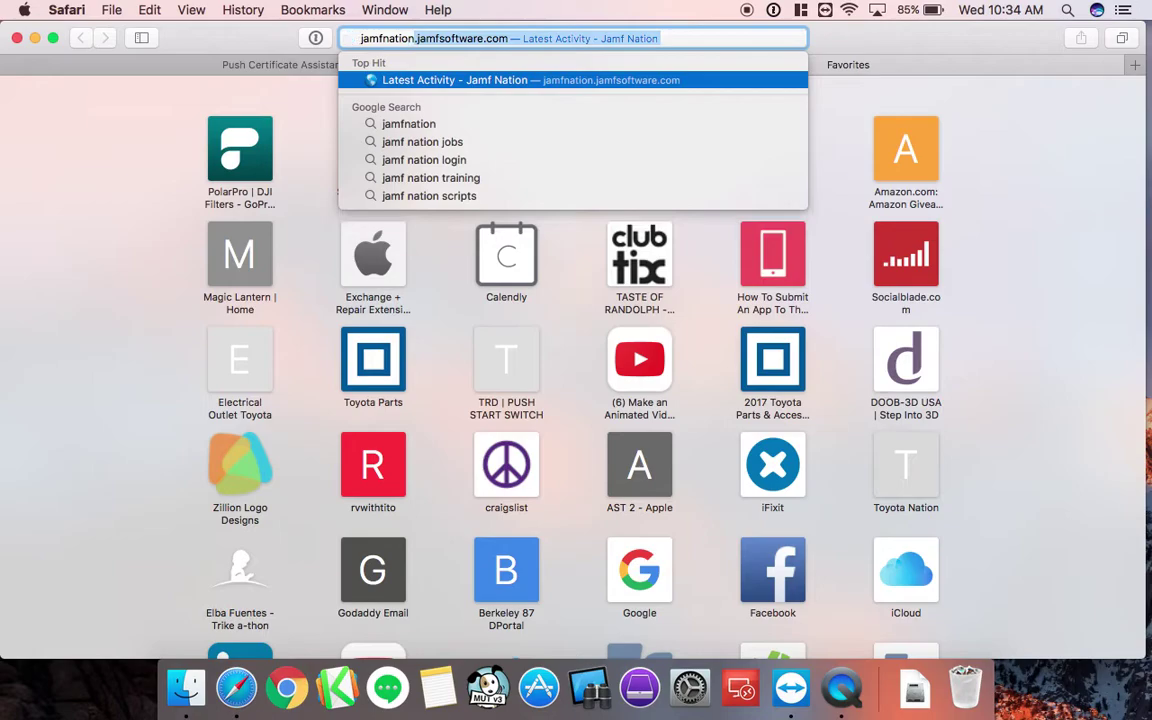
pyautogui.press('Return')
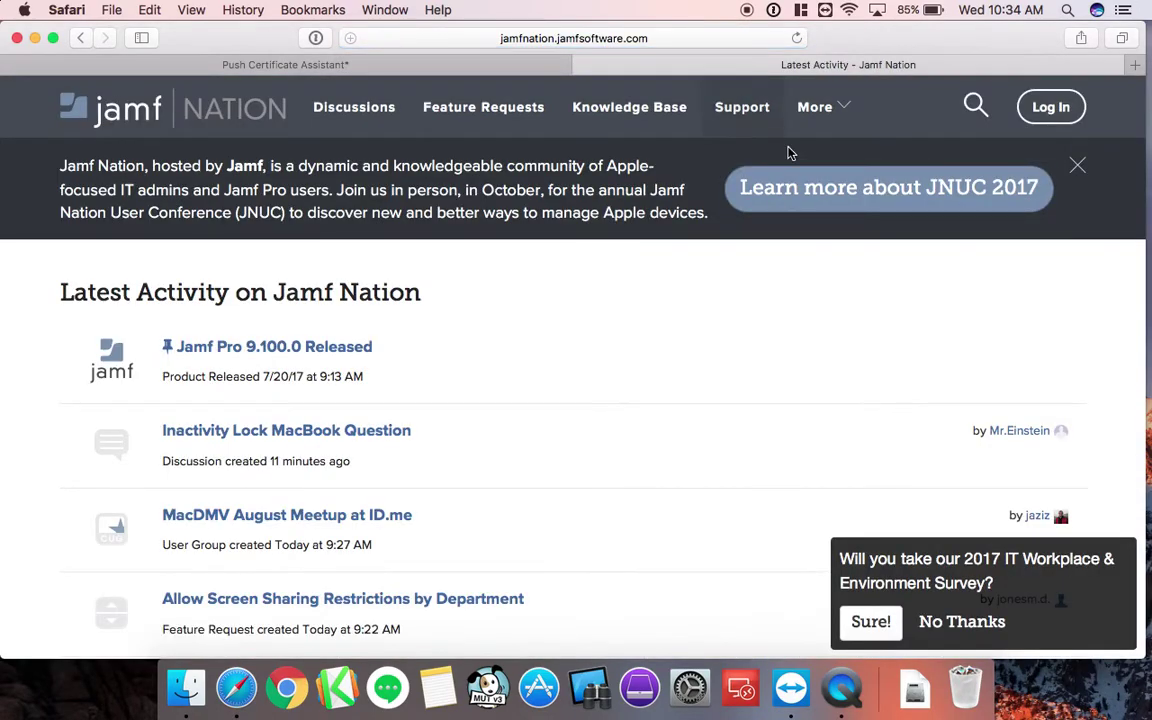
# - Log in to Jamf Nation after retyping the account password
pyautogui.click(1052, 108)
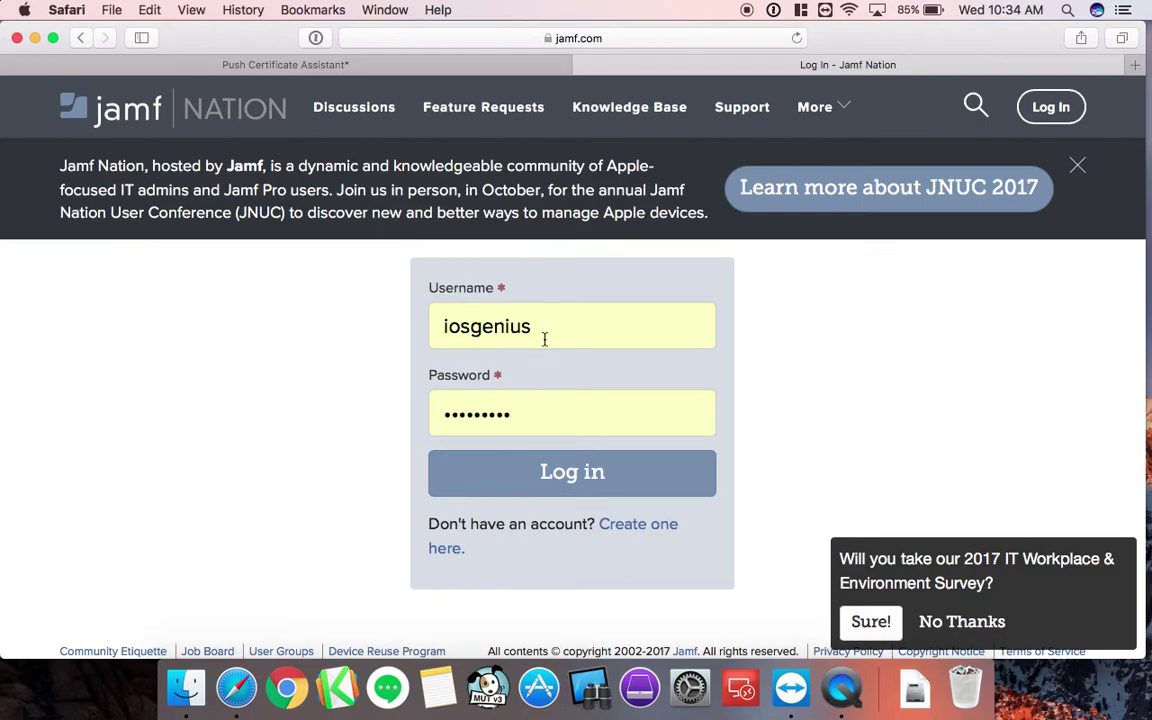
pyautogui.click(541, 414)
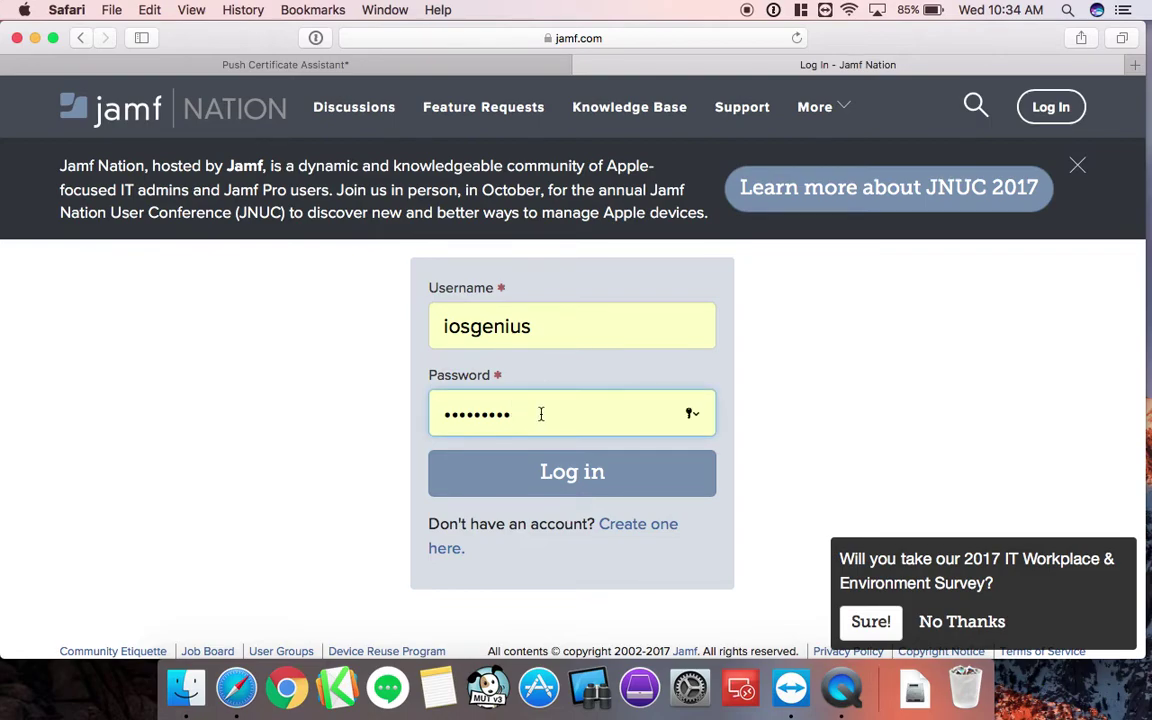
pyautogui.press('BackSpace')
pyautogui.press('BackSpace')
pyautogui.press('BackSpace')
pyautogui.press('BackSpace')
pyautogui.press('BackSpace')
pyautogui.press('BackSpace')
pyautogui.press('BackSpace')
pyautogui.press('BackSpace')
pyautogui.press('BackSpace')
pyautogui.press('BackSpace')
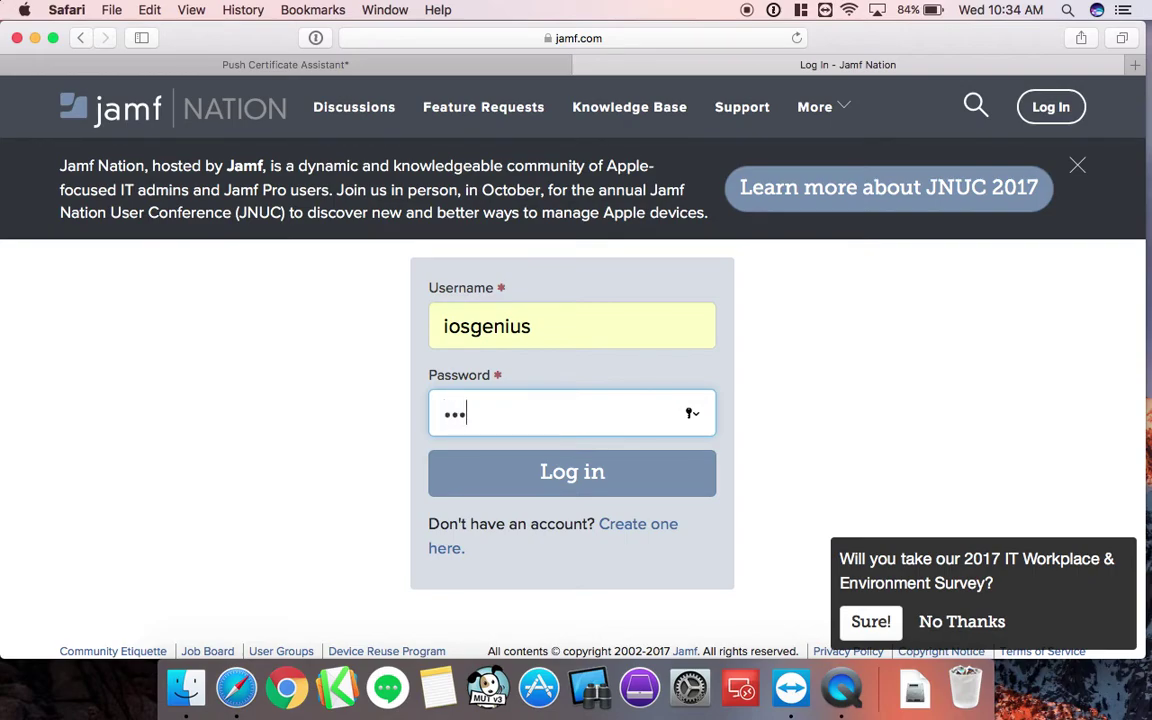
pyautogui.press('BackSpace')
pyautogui.press('BackSpace')
pyautogui.press('BackSpace')
pyautogui.press('BackSpace')
pyautogui.press('BackSpace')
pyautogui.press('BackSpace')
pyautogui.press('BackSpace')
pyautogui.click(573, 490)
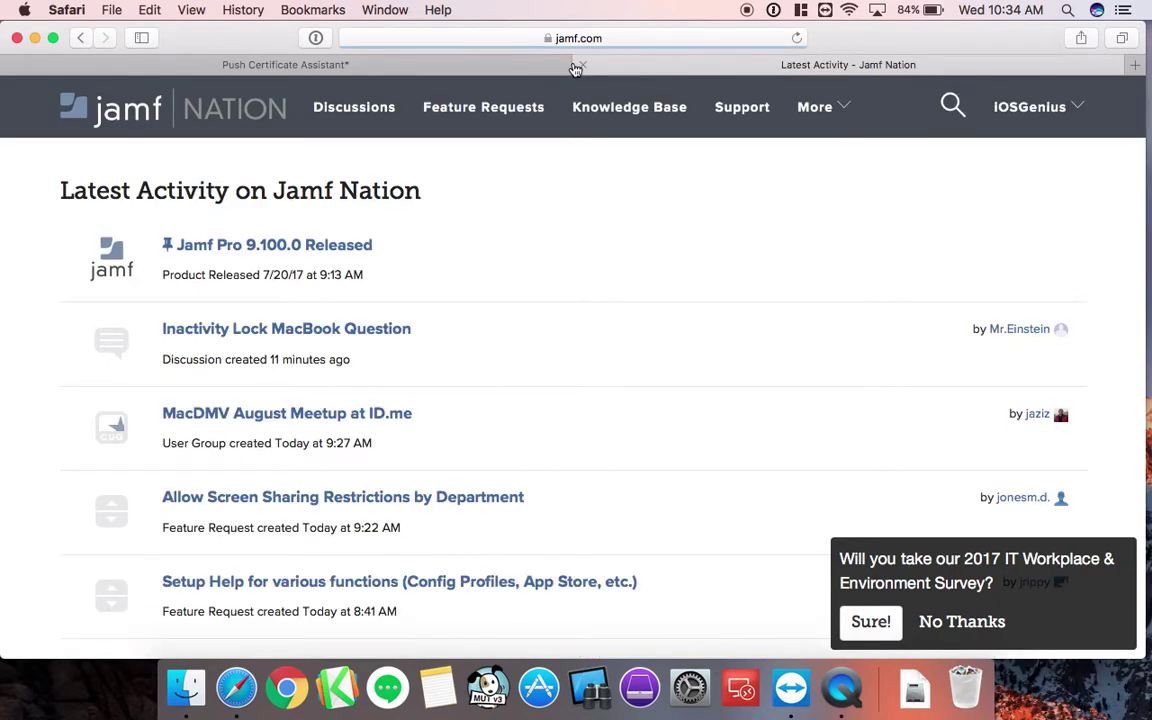
# - Enter the corrected password in the wizard's credentials step and resubmit it
pyautogui.click(509, 64)
pyautogui.click(512, 332)
pyautogui.press('BackSpace')
pyautogui.press('BackSpace')
pyautogui.press('BackSpace')
pyautogui.press('BackSpace')
pyautogui.press('BackSpace')
pyautogui.press('BackSpace')
pyautogui.press('BackSpace')
pyautogui.press('BackSpace')
pyautogui.press('BackSpace')
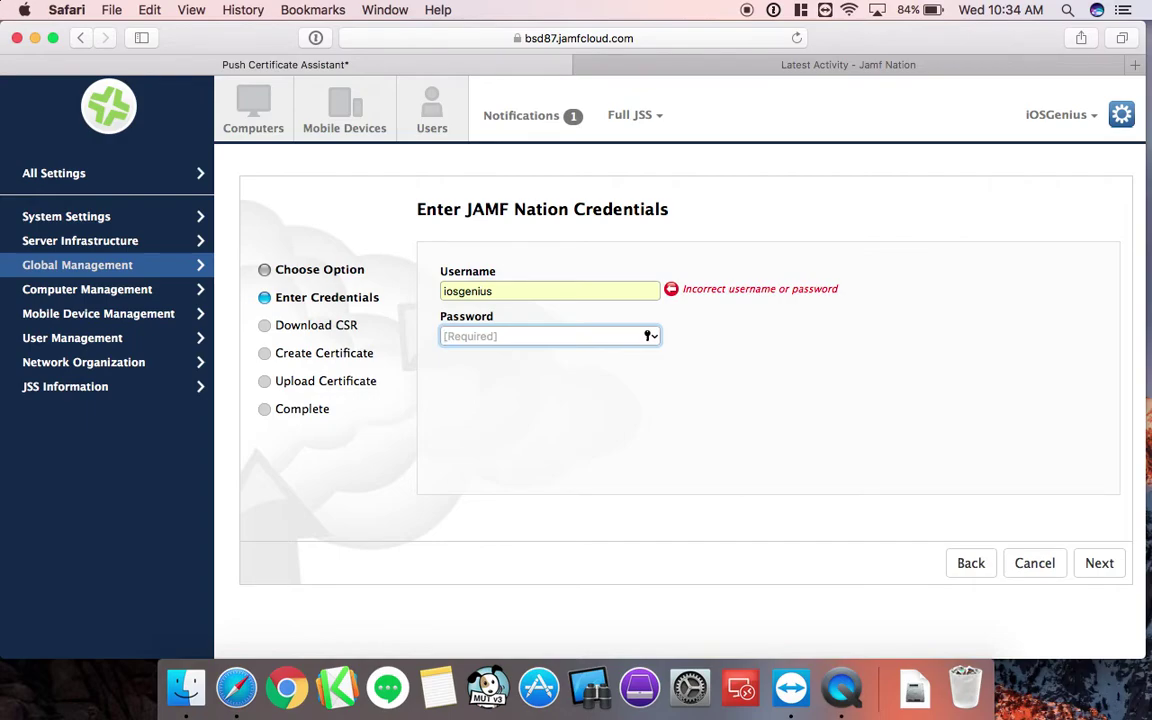
pyautogui.write('•••••••••')
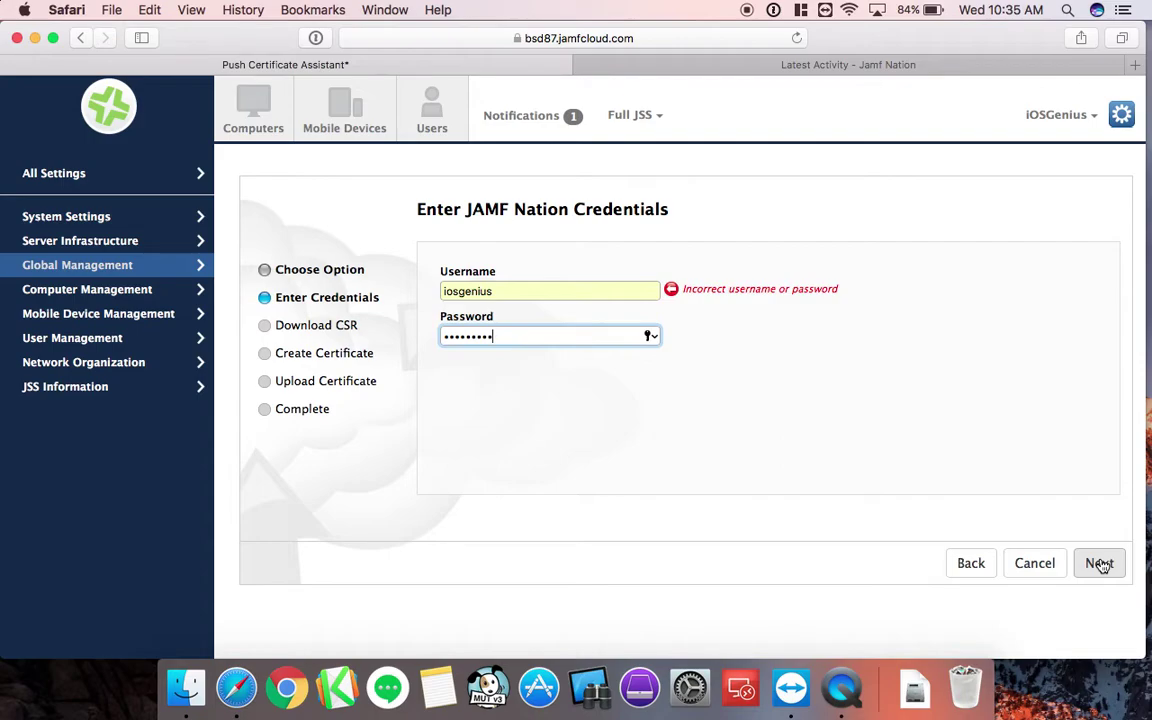
pyautogui.click(1100, 565)
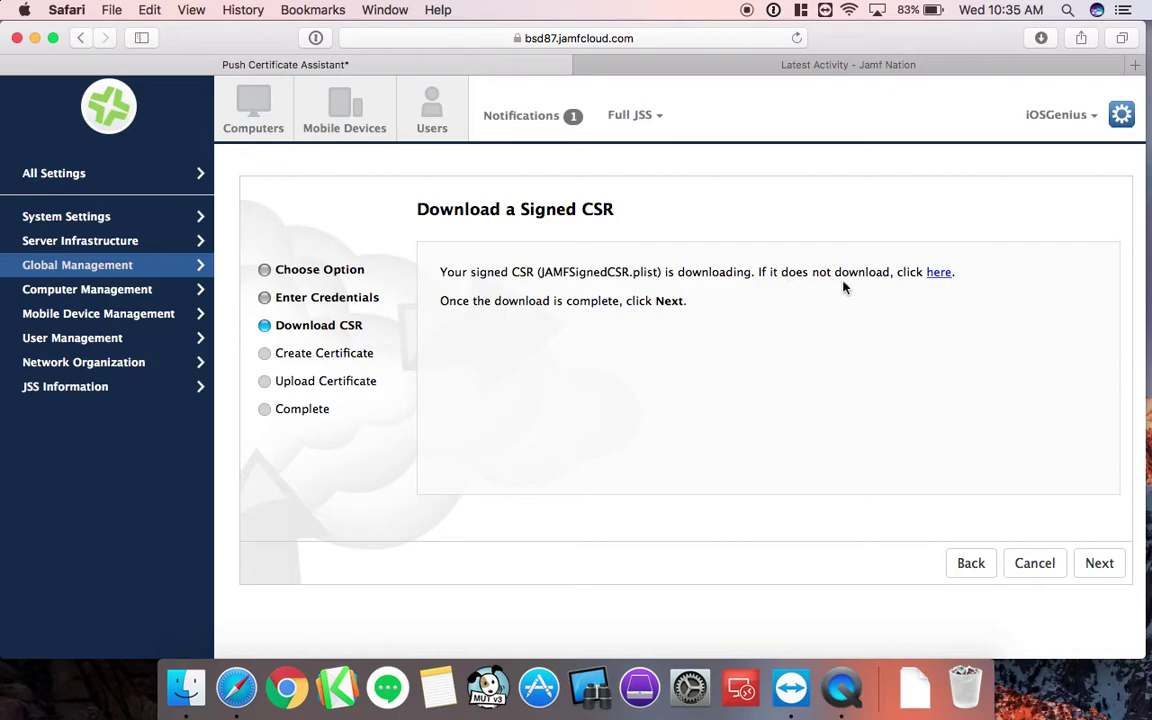
# - Confirm JAMFSignedCSR.plist in the Downloads stack, then advance to Create the Push Certificate
pyautogui.click(914, 686)
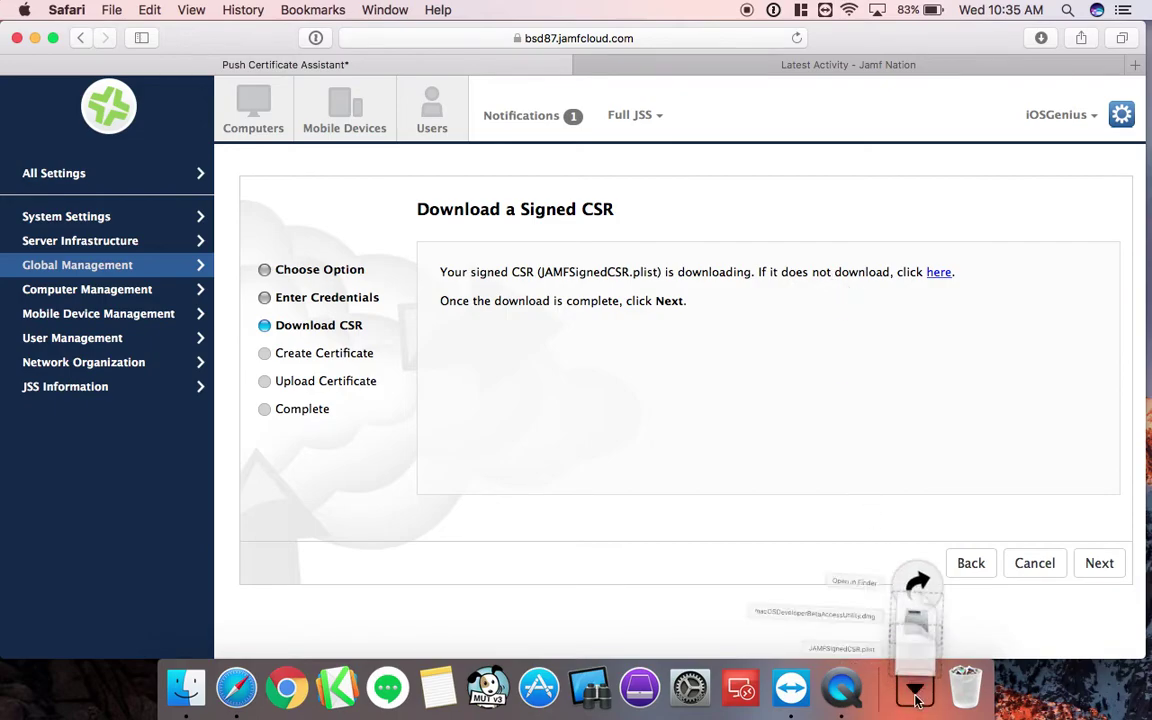
pyautogui.click(668, 433)
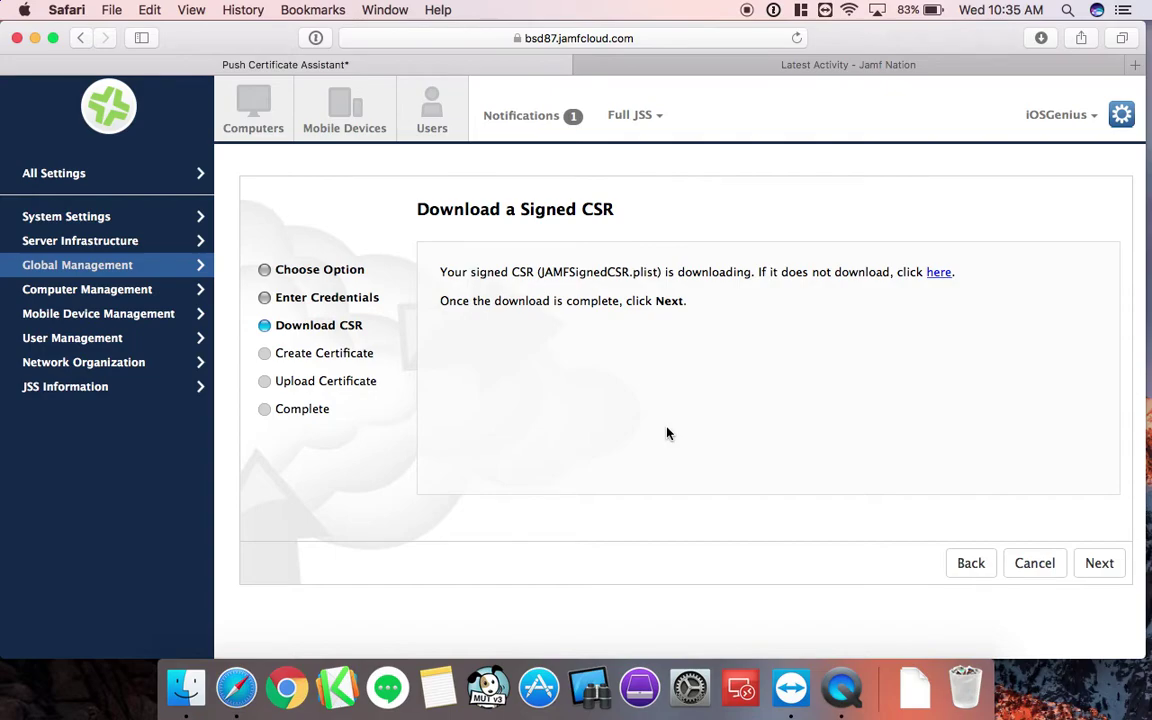
pyautogui.click(1099, 565)
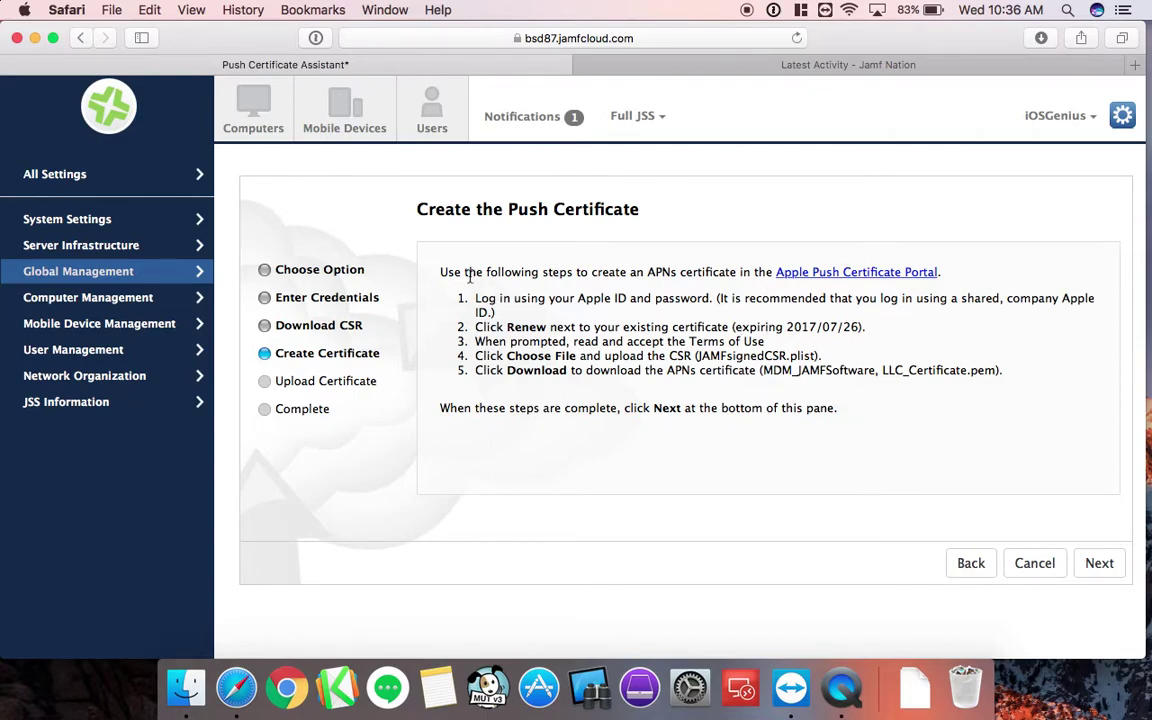
# - Open the Apple Push Certificates Portal and clear the autofilled Apple ID
pyautogui.click(859, 273)
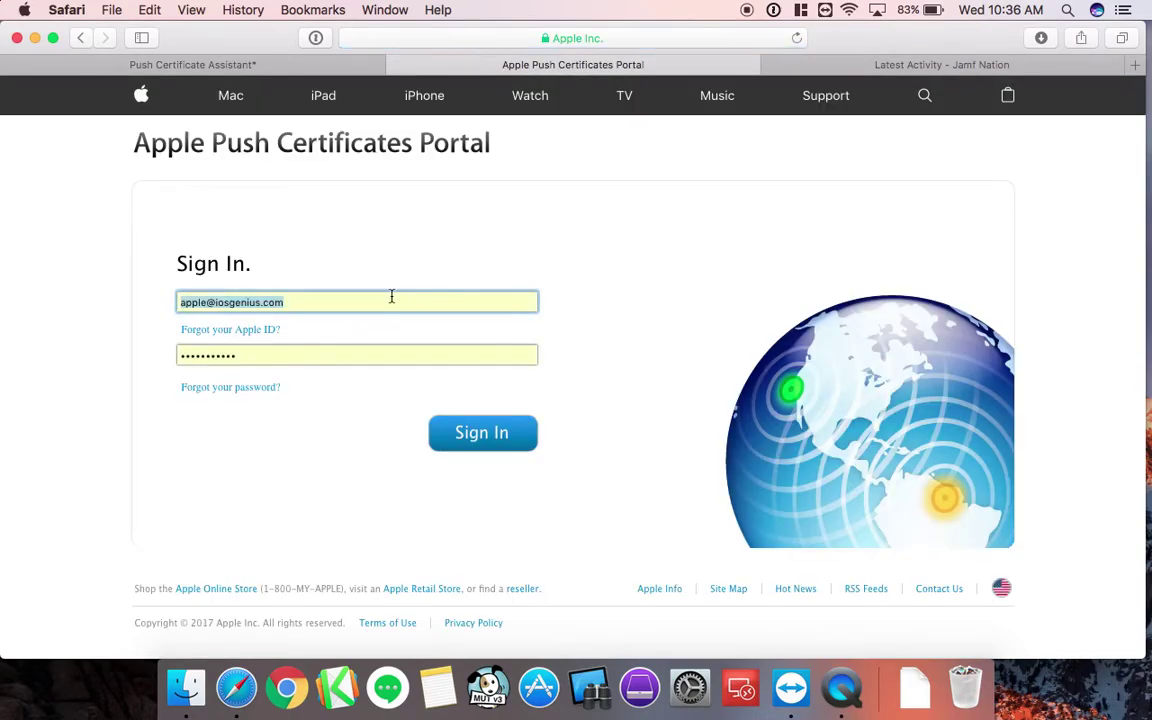
pyautogui.click(386, 296)
pyautogui.click(181, 302)
pyautogui.tripleClick(368, 309)
pyautogui.press('BackSpace')
# - Pick the saved device-enrollment Apple ID from autofill and sign in
pyautogui.write('iosge')
pyautogui.press('BackSpace')
pyautogui.press('BackSpace')
pyautogui.press('BackSpace')
pyautogui.press('BackSpace')
pyautogui.press('BackSpace')
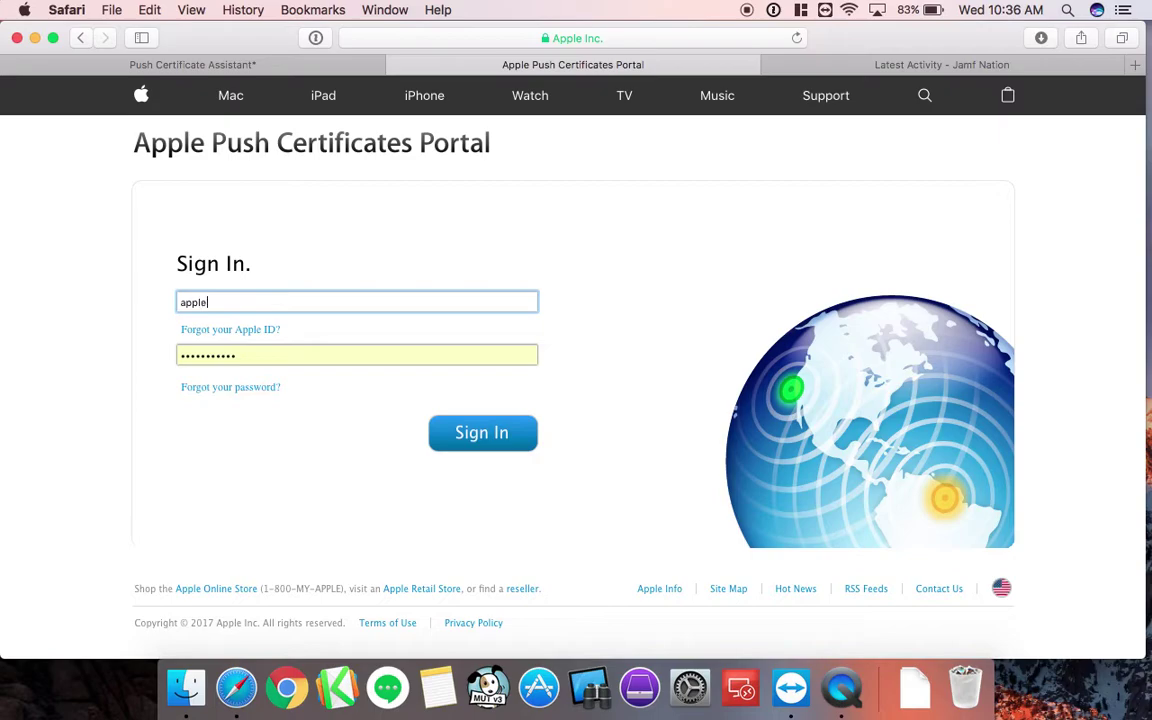
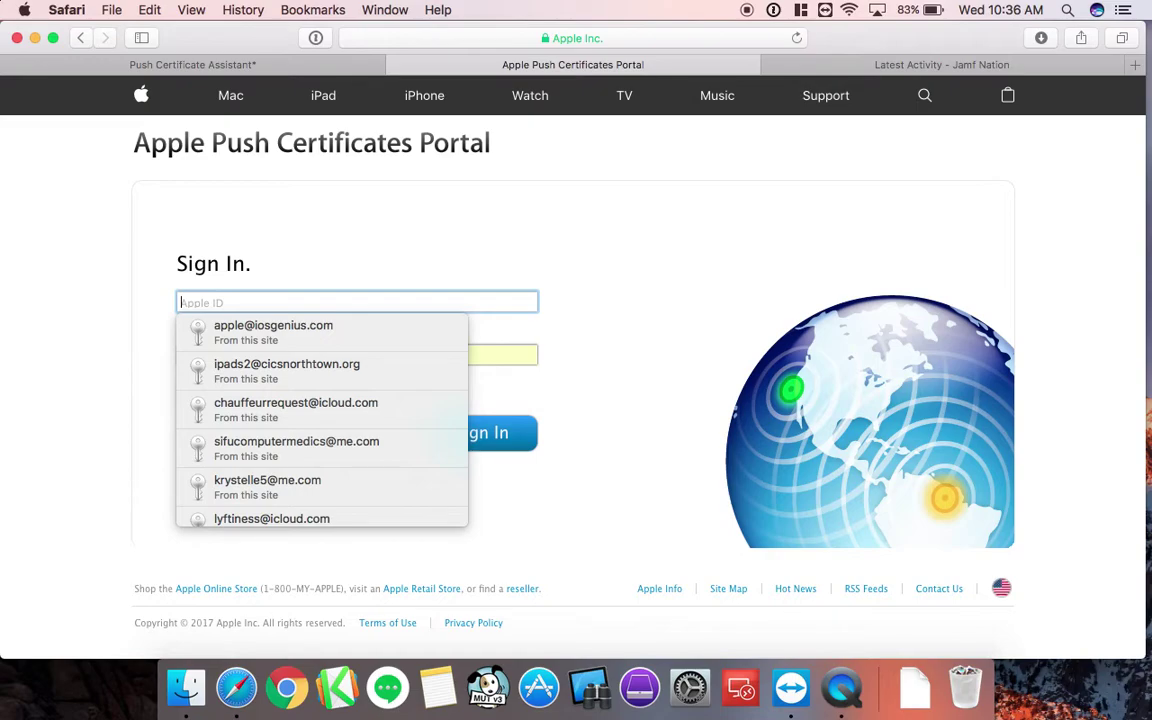
pyautogui.write('dep')
pyautogui.press('BackSpace')
pyautogui.press('BackSpace')
pyautogui.write('e')
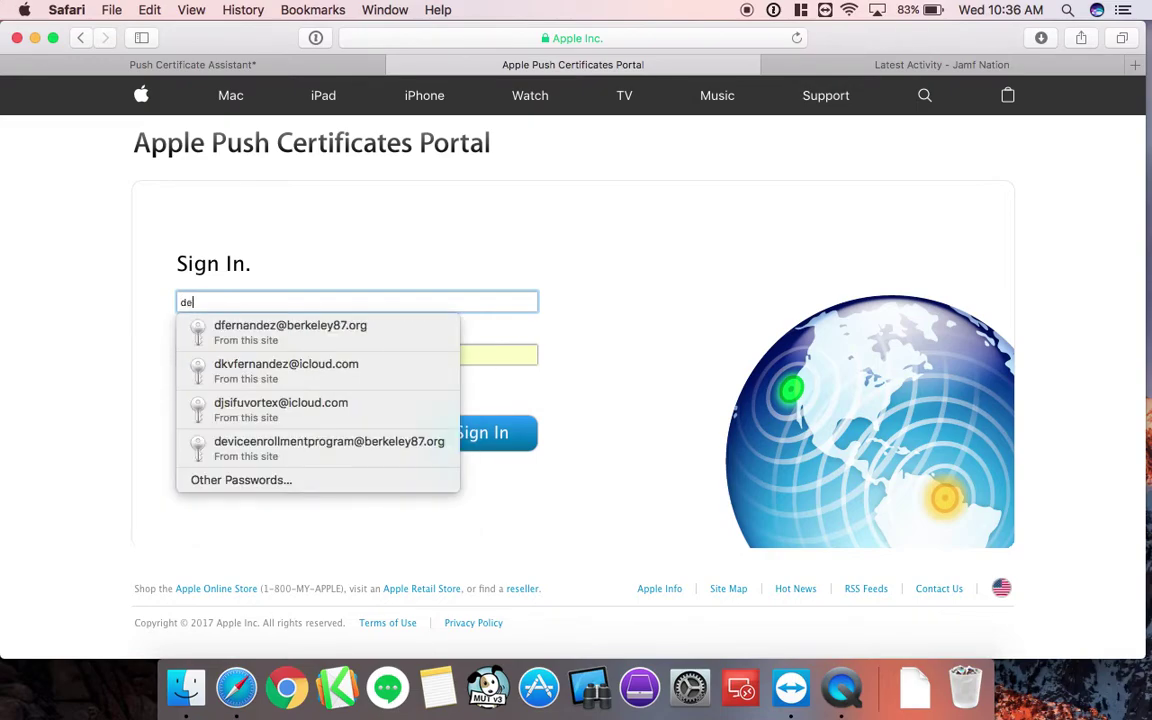
pyautogui.press('Down')
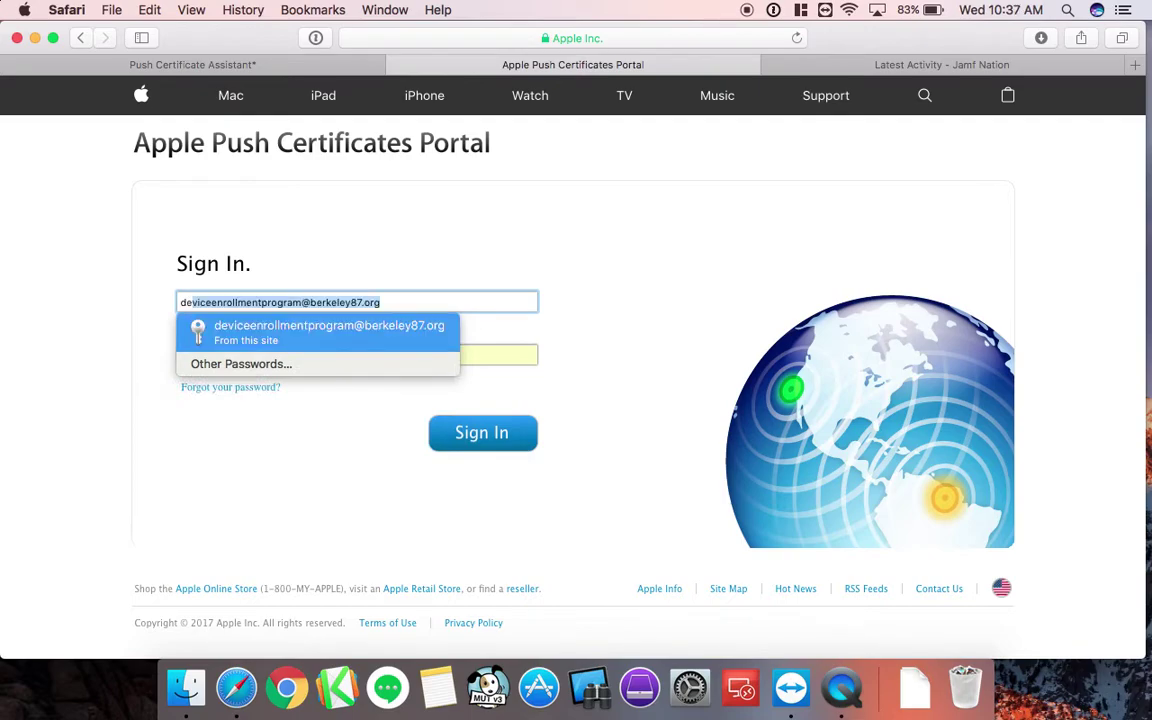
pyautogui.click(404, 338)
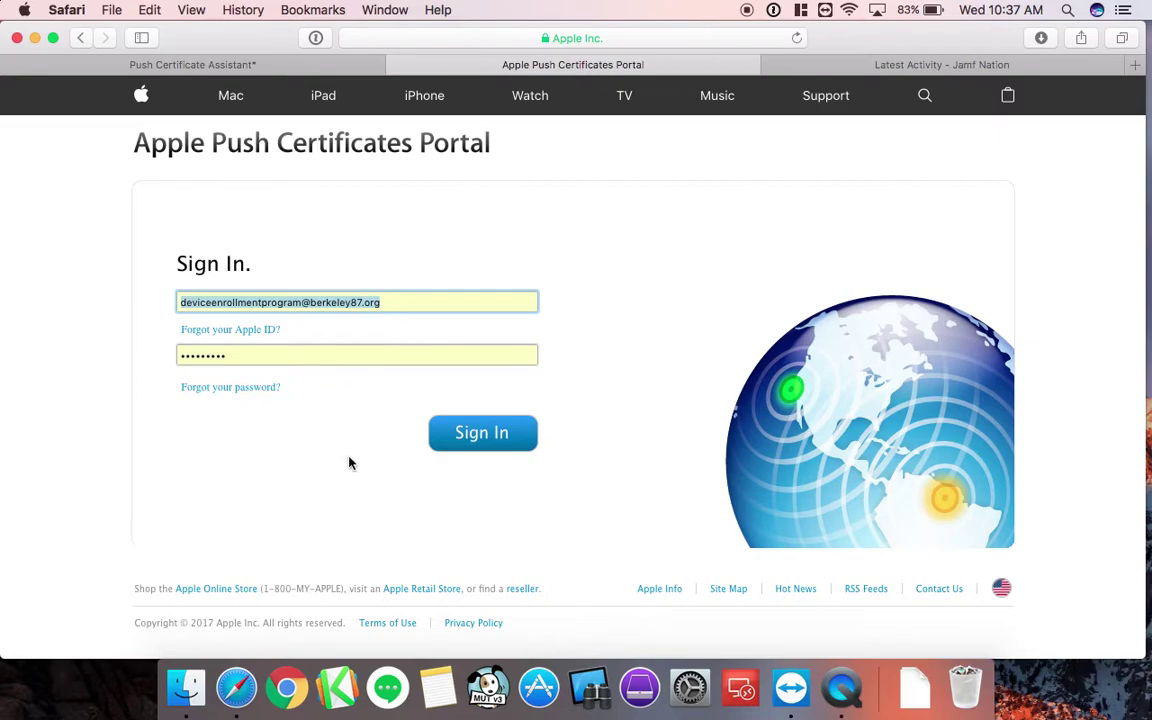
pyautogui.click(489, 435)
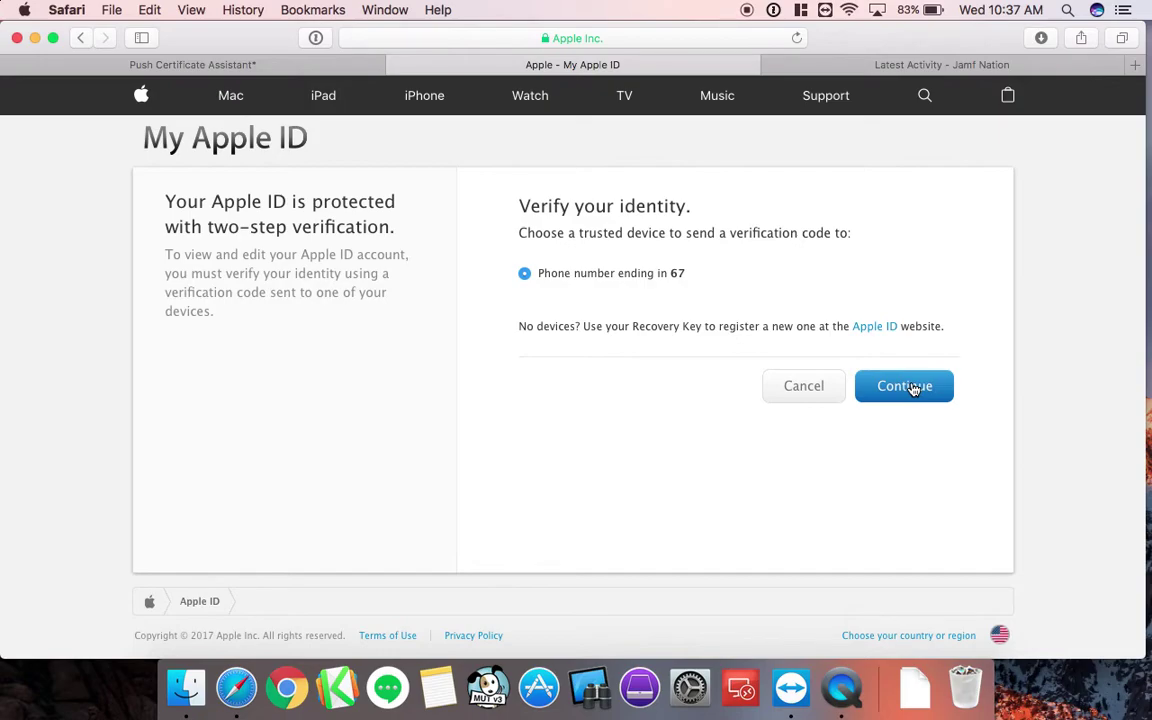
# - Send a code to the trusted phone and submit the four-digit verification code
pyautogui.click(912, 388)
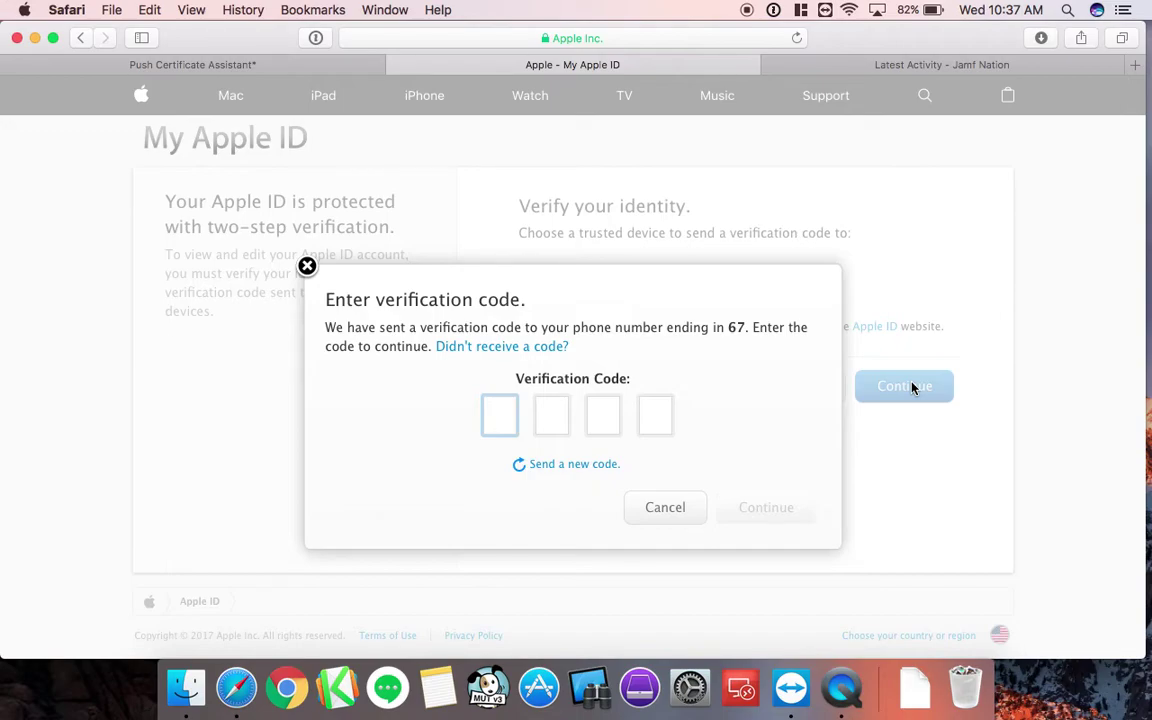
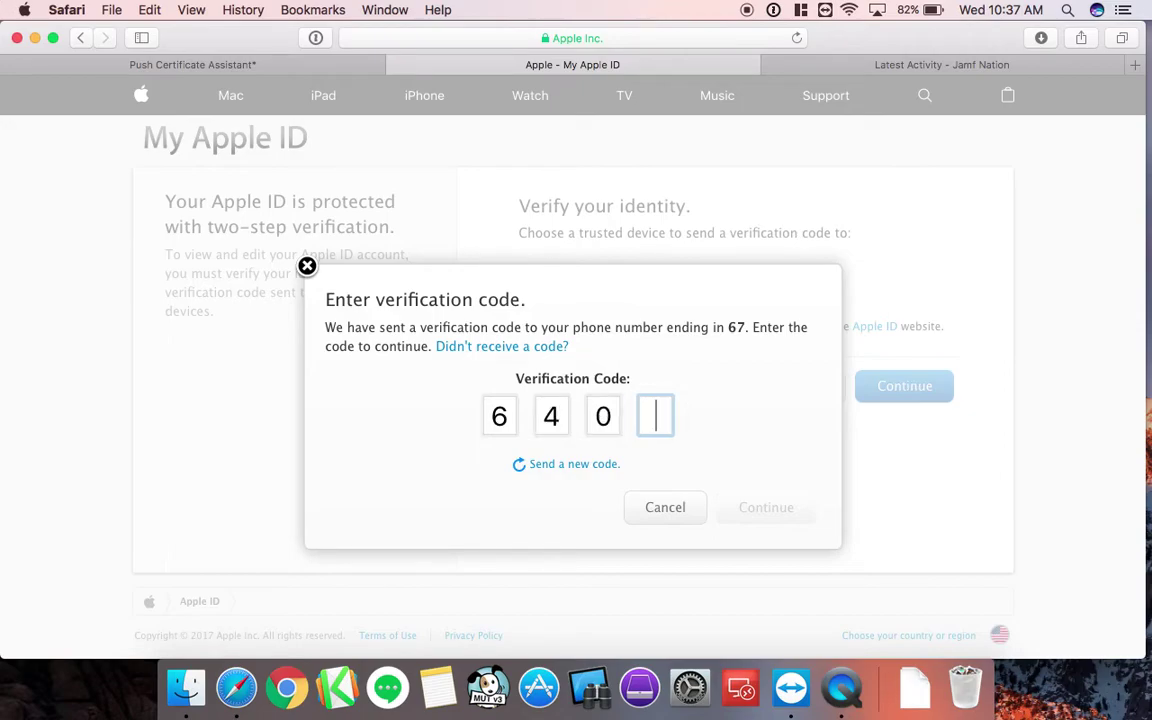
pyautogui.click(760, 507)
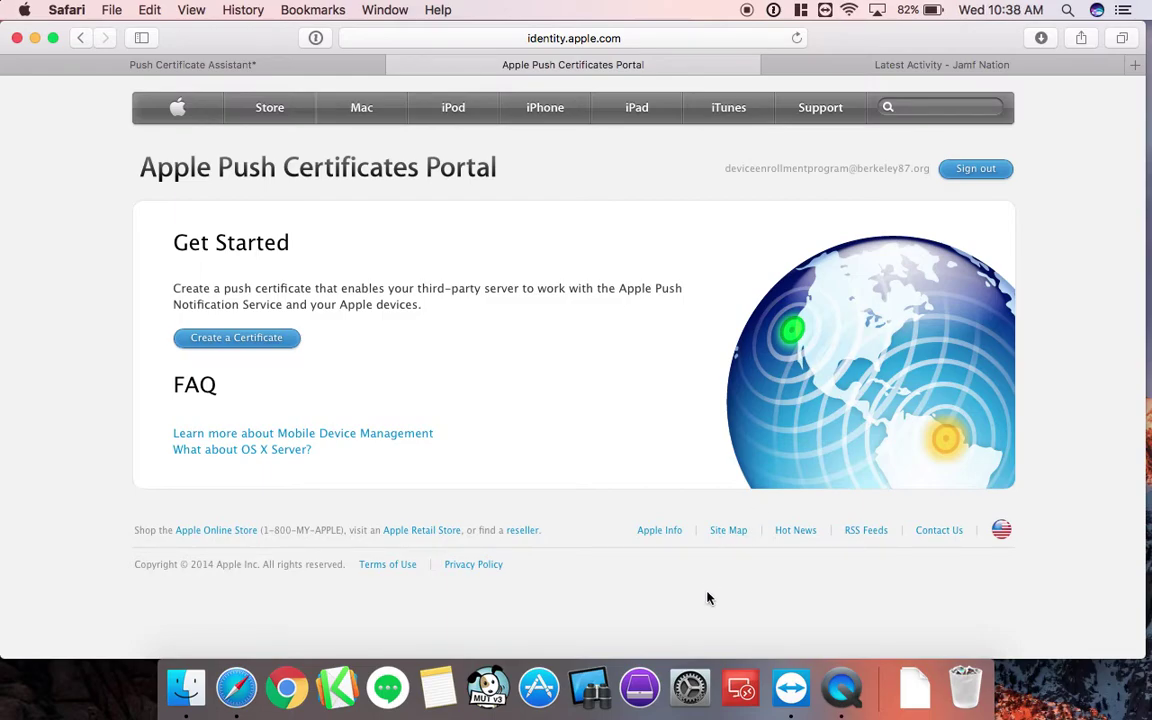
# - Start a new certificate, tick the agreement box and accept the MDM Terms of Use
pyautogui.click(268, 341)
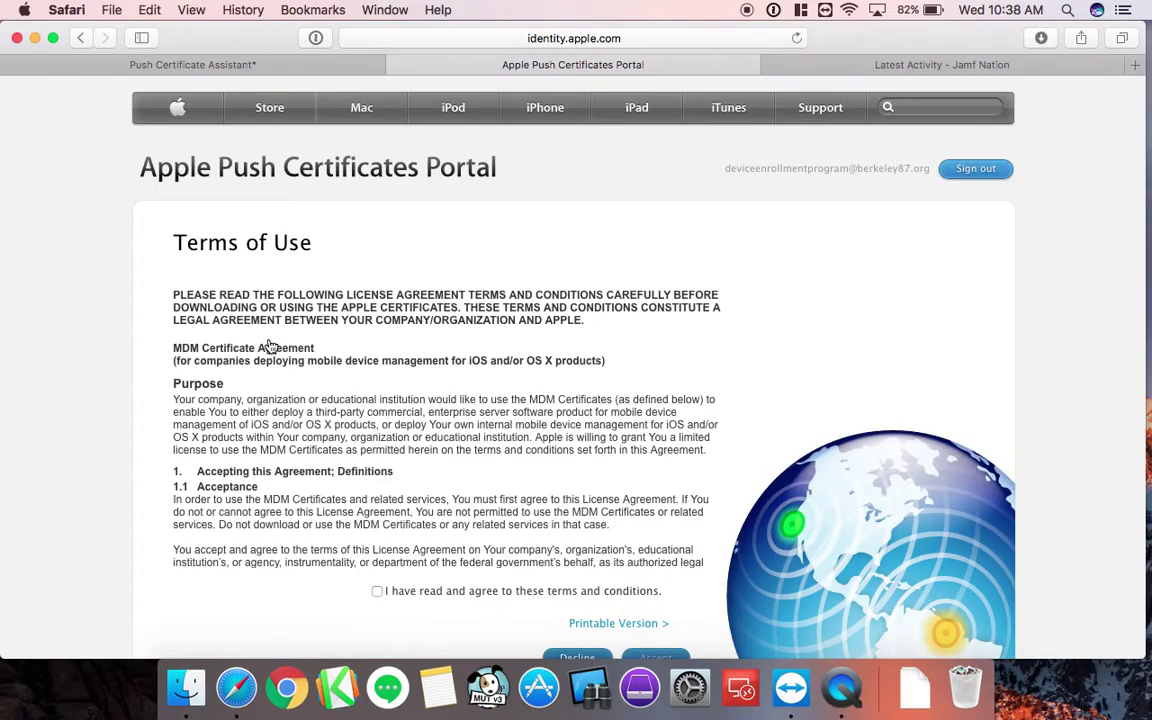
pyautogui.click(377, 592)
pyautogui.scroll(-3, 378, 597)
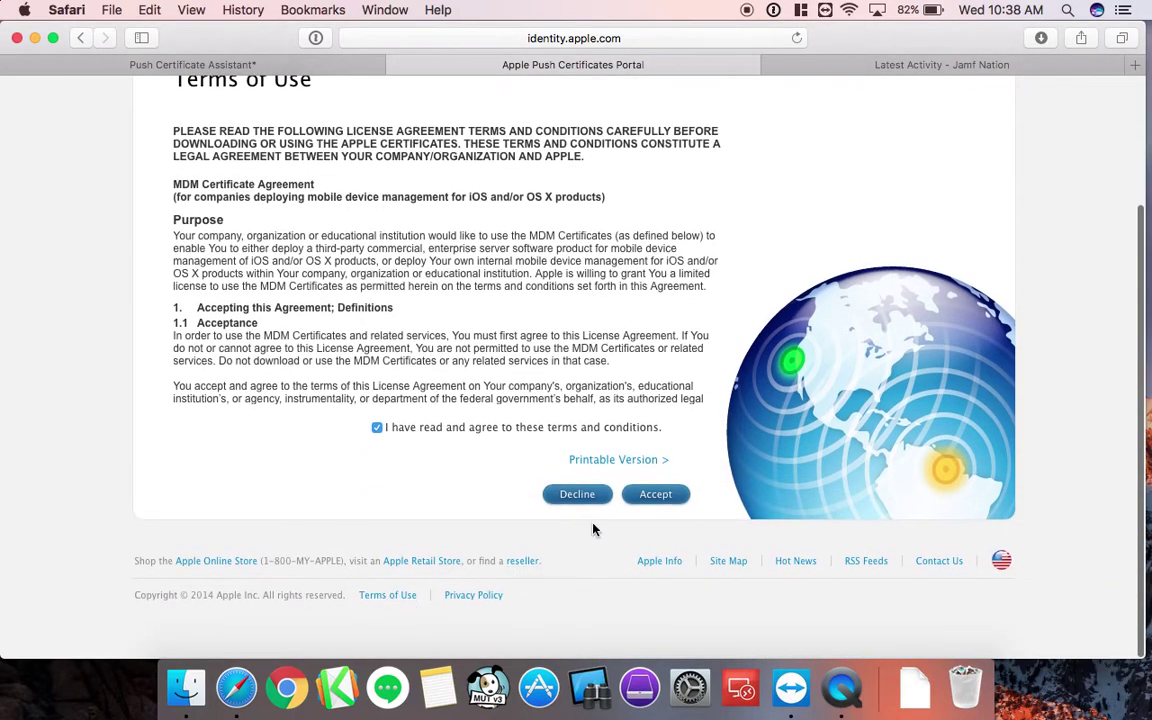
pyautogui.click(656, 494)
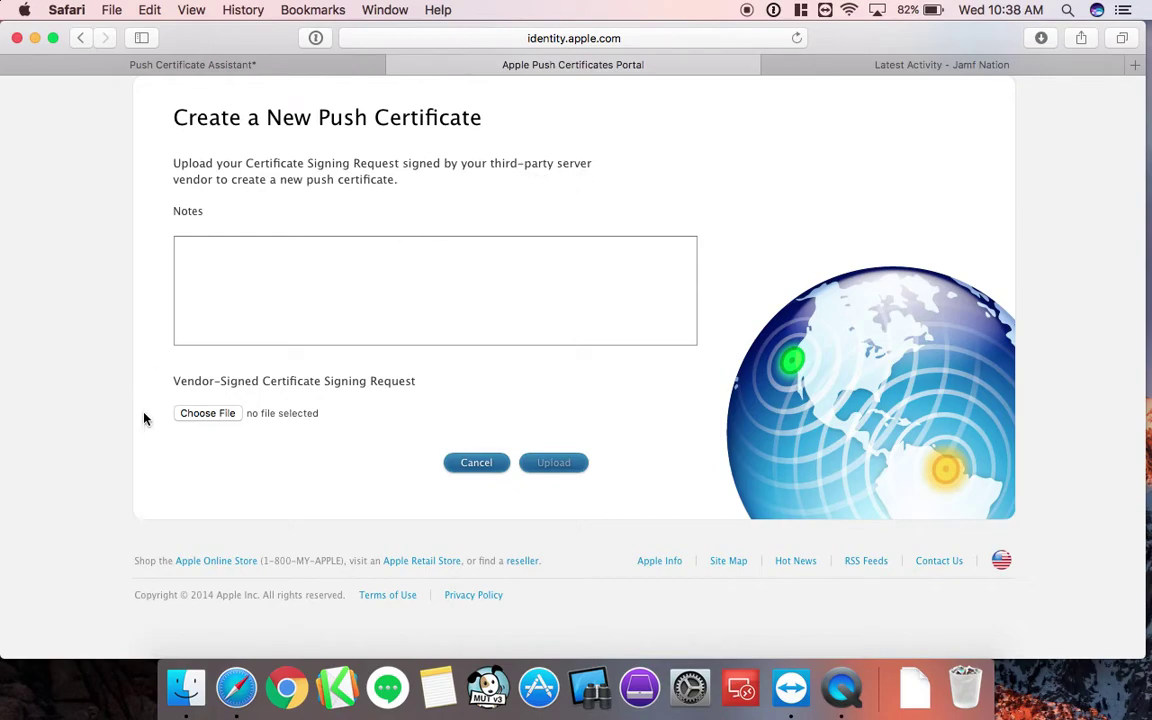
# - Upload JAMFSignedCSR.plist from Downloads, then screenshot the Aug 2, 2018 certificate confirmation
pyautogui.click(231, 291)
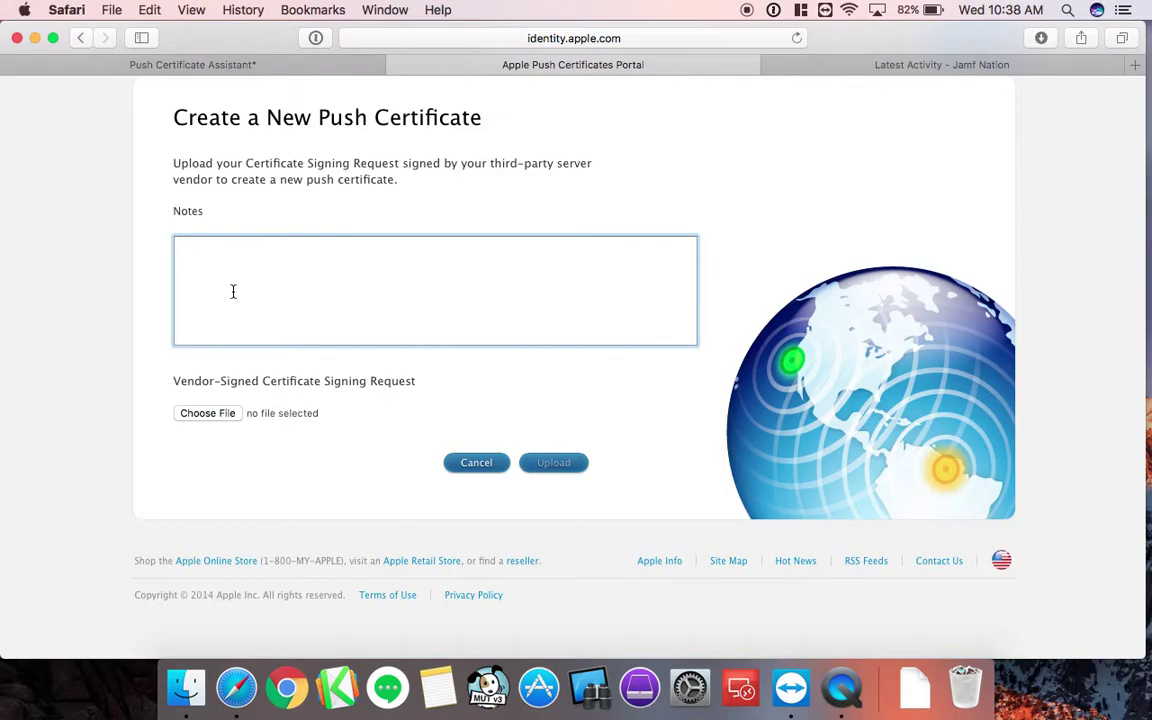
pyautogui.click(210, 413)
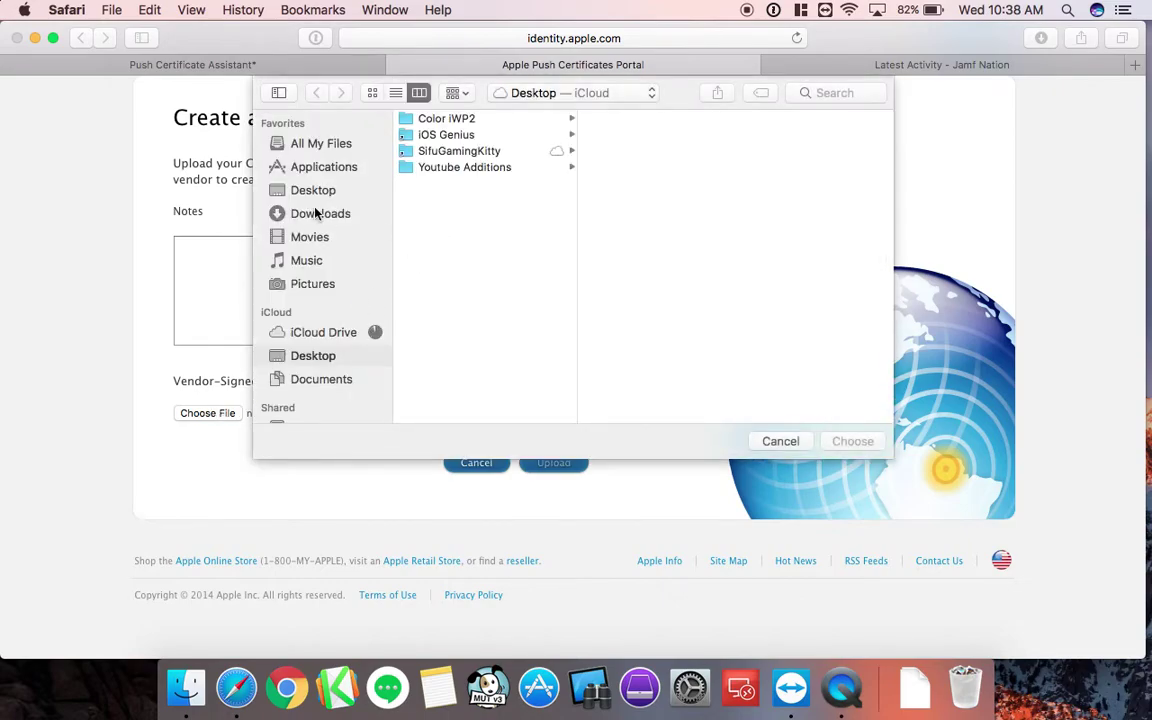
pyautogui.click(315, 213)
pyautogui.click(488, 121)
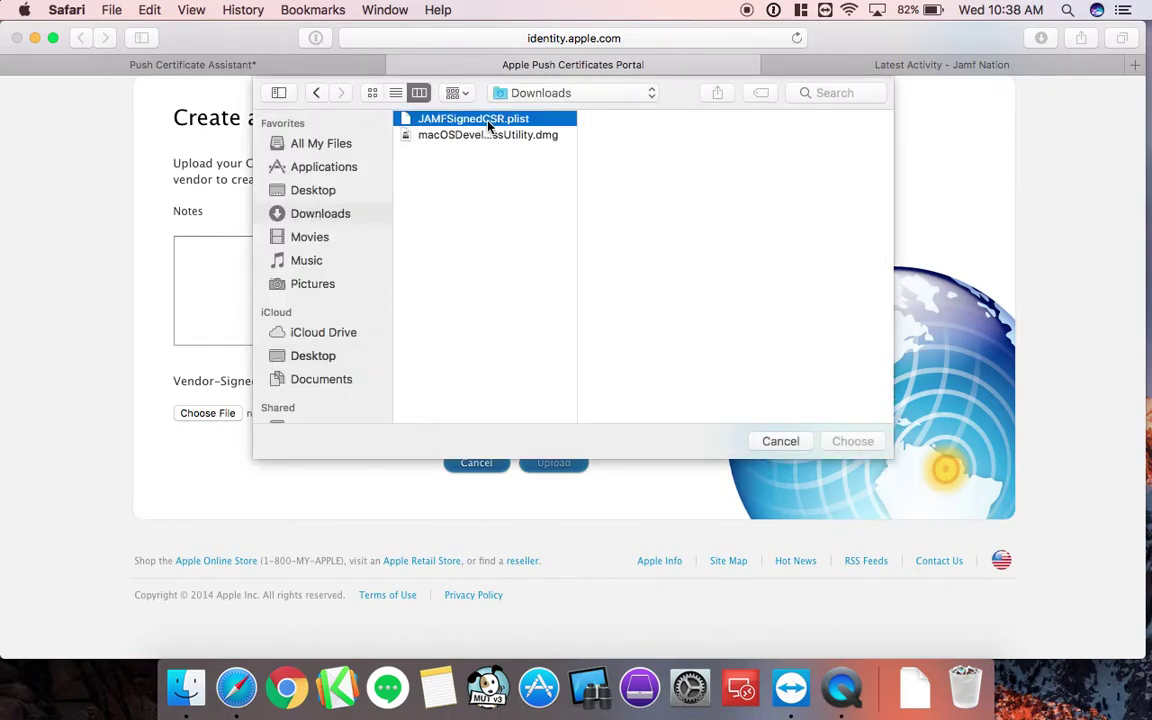
pyautogui.click(852, 441)
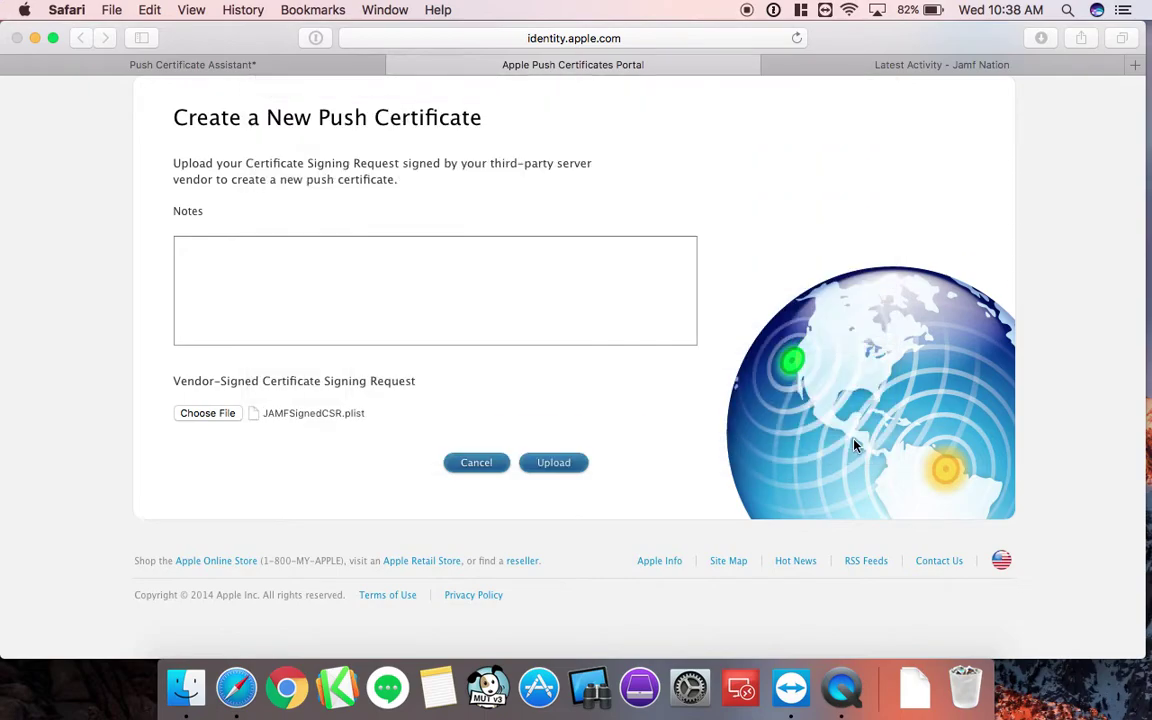
pyautogui.click(556, 465)
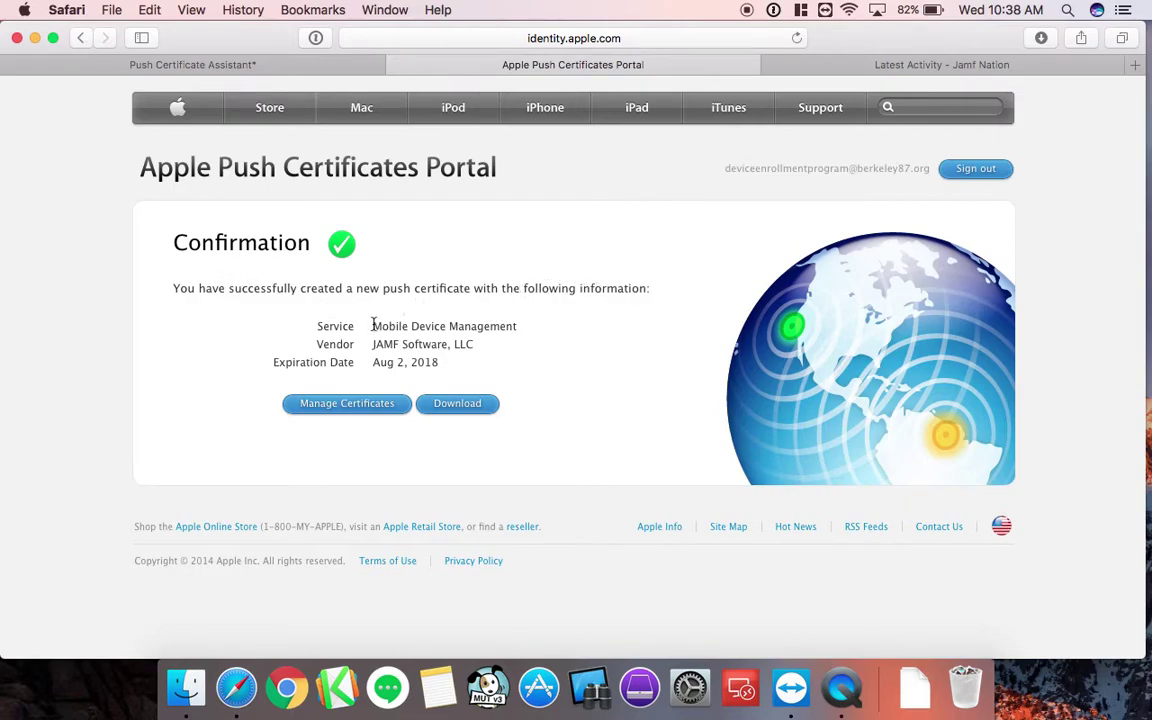
pyautogui.press('super+shift+4')
pyautogui.moveTo(131, 151); pyautogui.dragTo(674, 467)
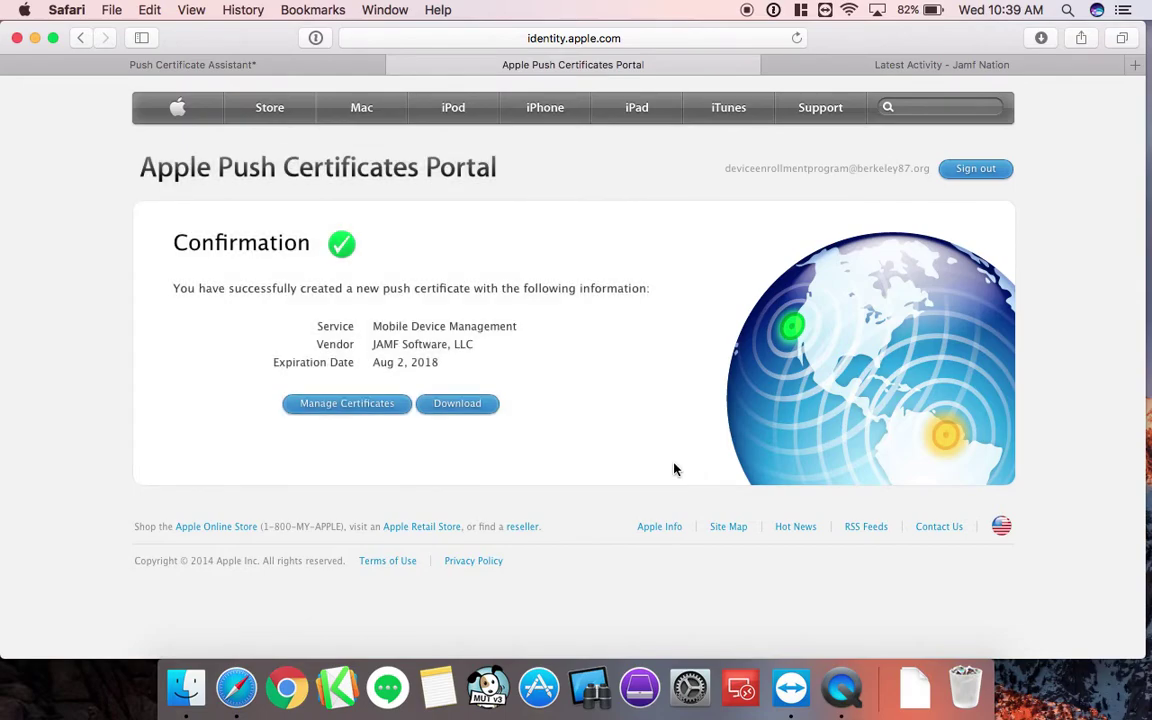
# - Download the MDM push certificate from Manage Certificates, then return to Jamf's Push Certificate Assistant
pyautogui.click(350, 404)
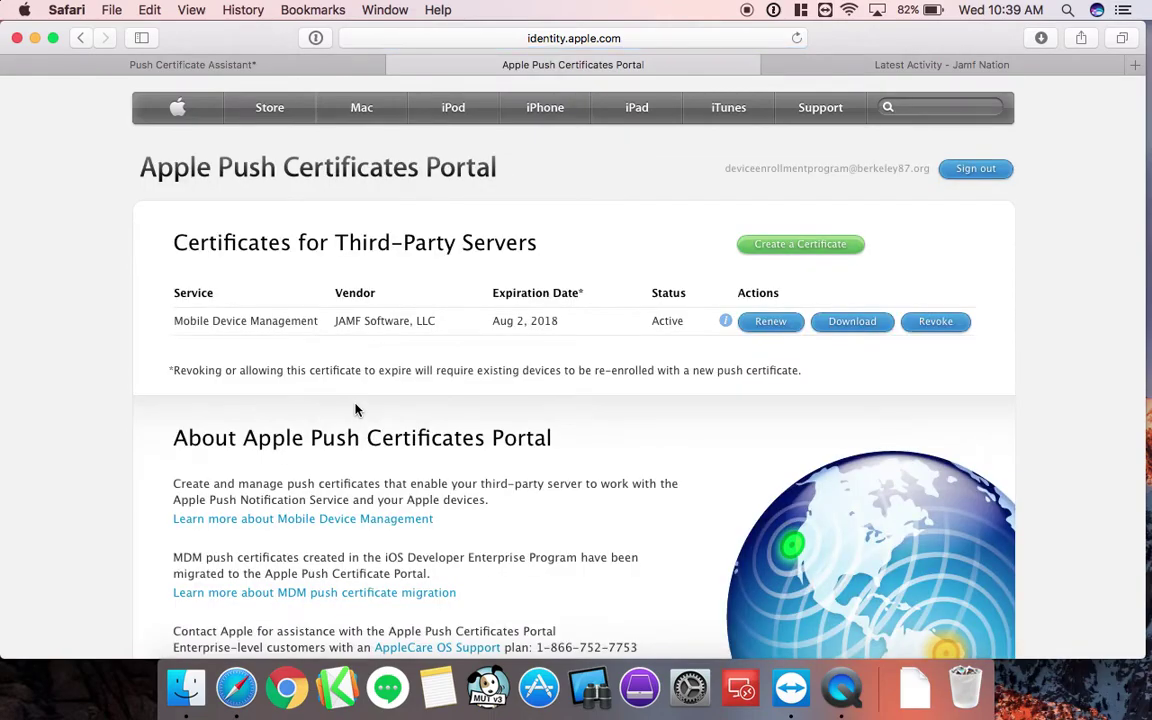
pyautogui.scroll(-3, 355, 409)
pyautogui.scroll(1, 355, 409)
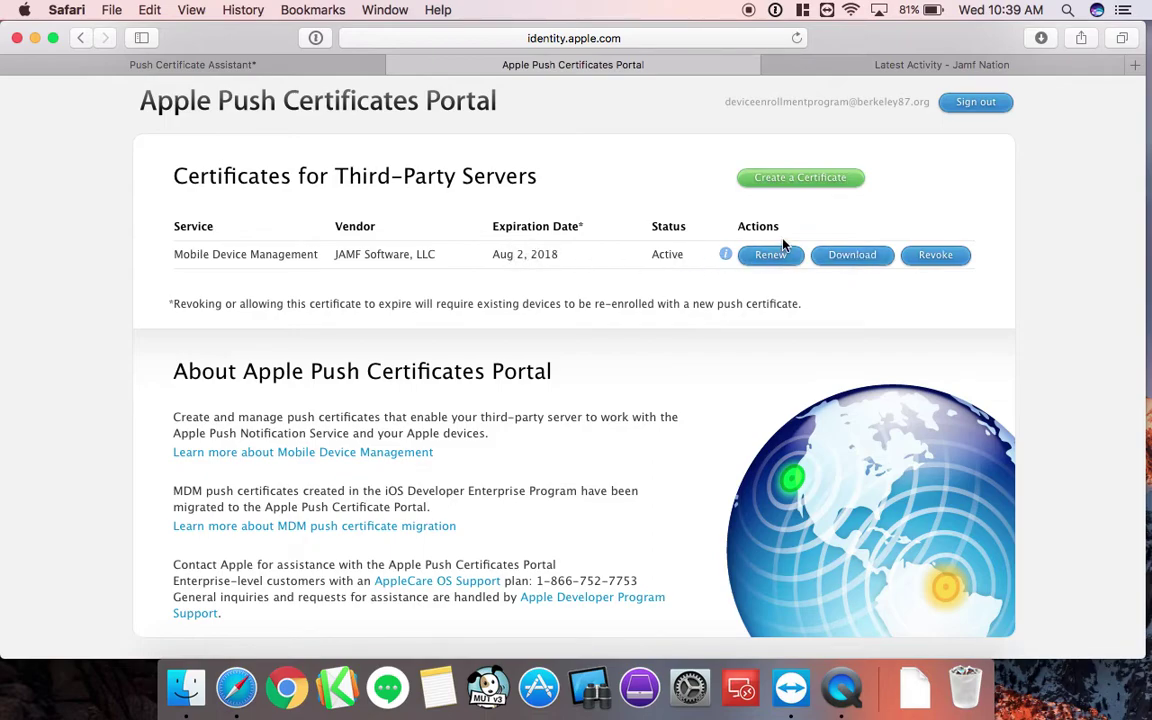
pyautogui.click(852, 255)
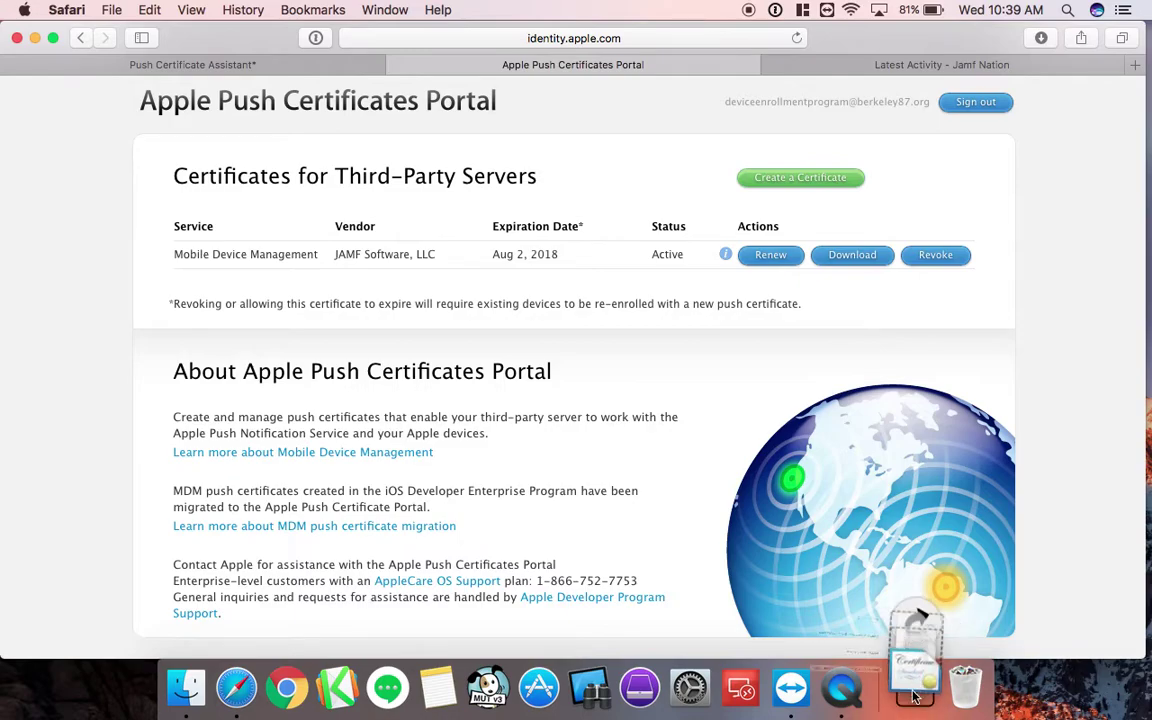
pyautogui.click(913, 686)
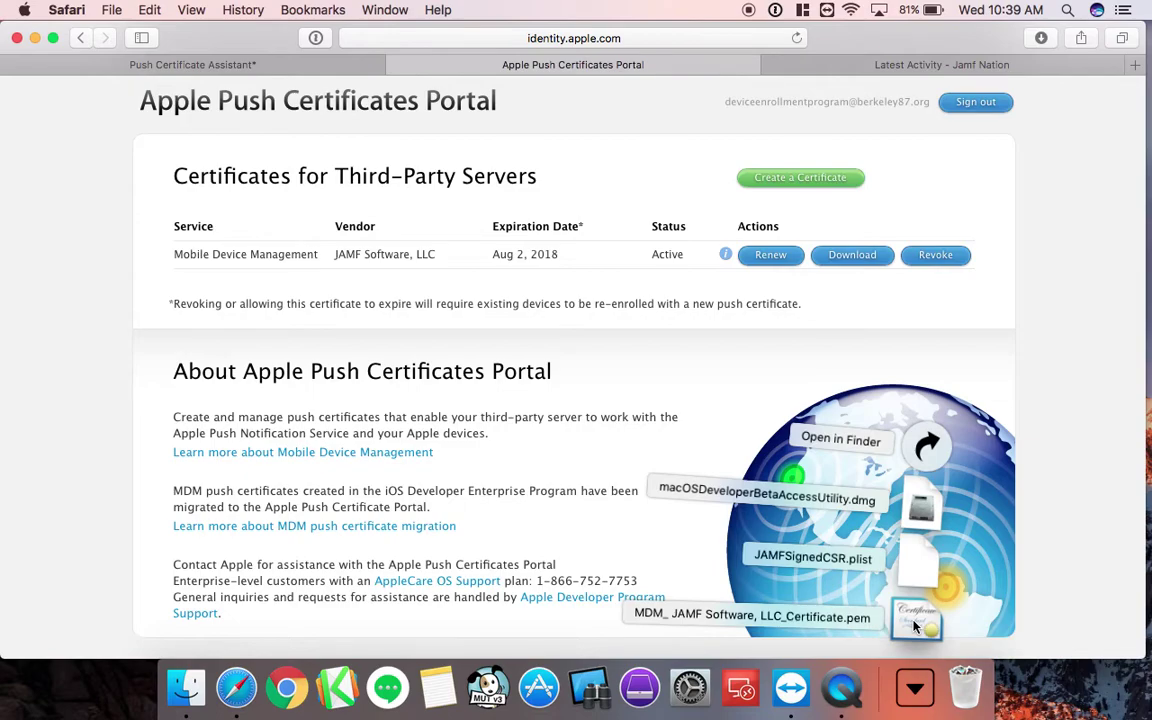
pyautogui.click(1041, 432)
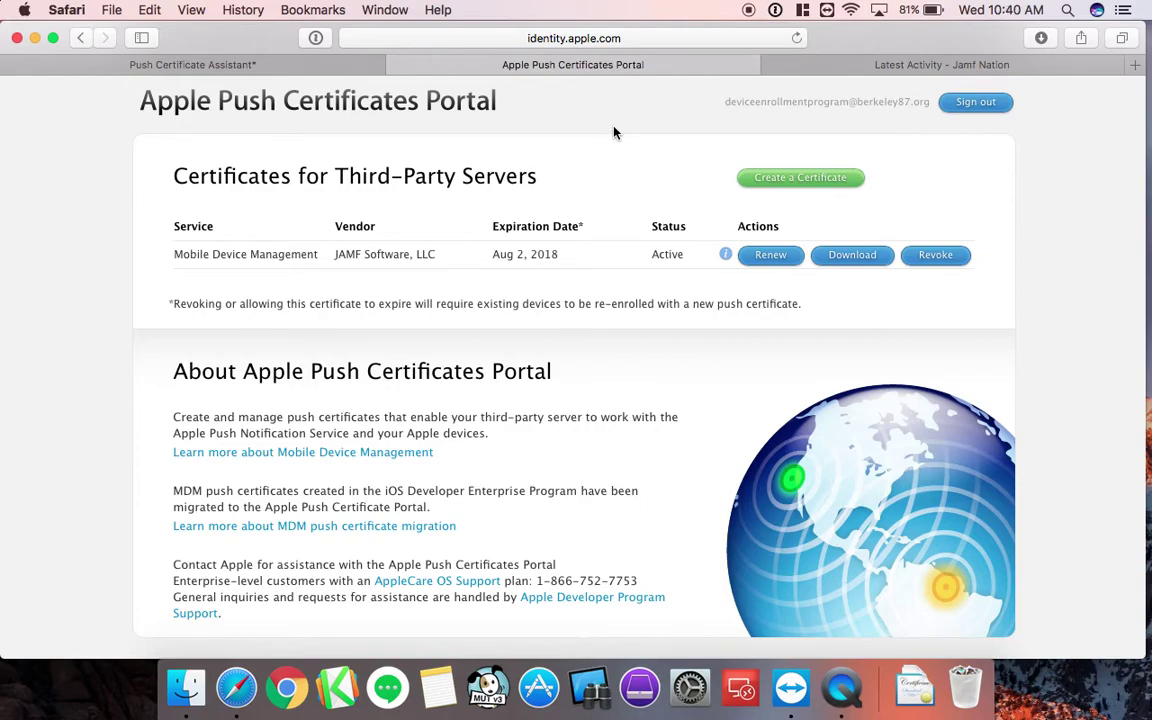
pyautogui.click(300, 72)
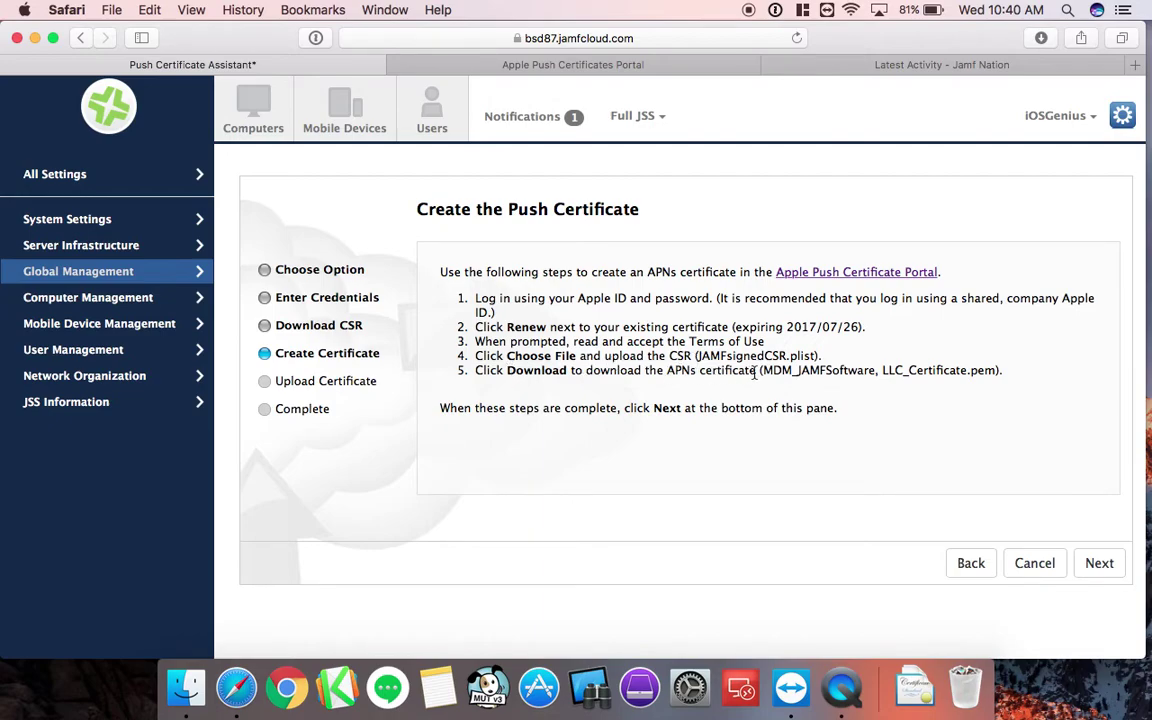
# - Confirm the .pem is in Downloads and advance the assistant to the upload step
pyautogui.click(915, 688)
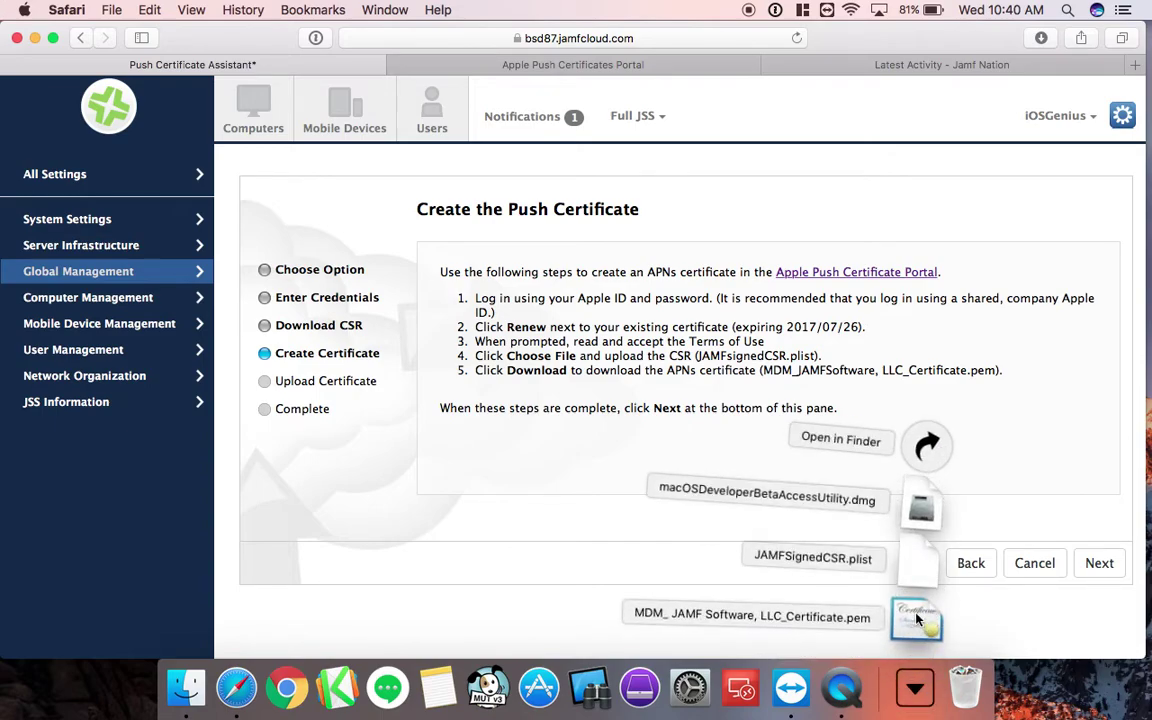
pyautogui.click(1024, 437)
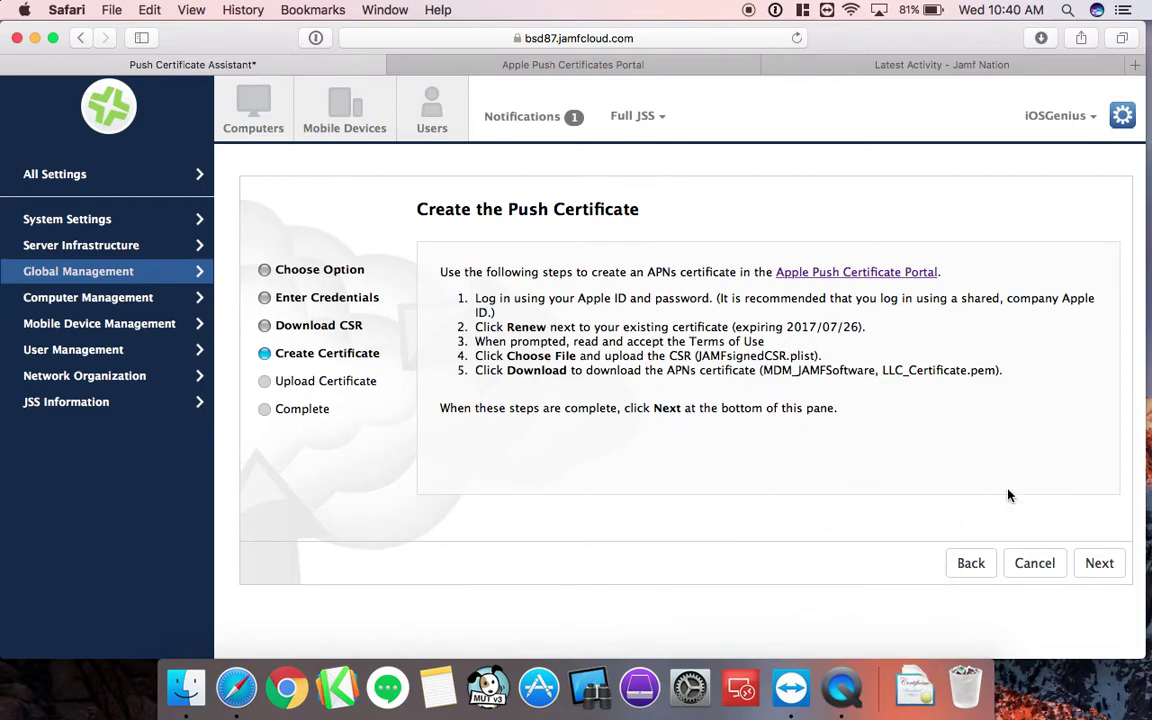
pyautogui.click(1100, 563)
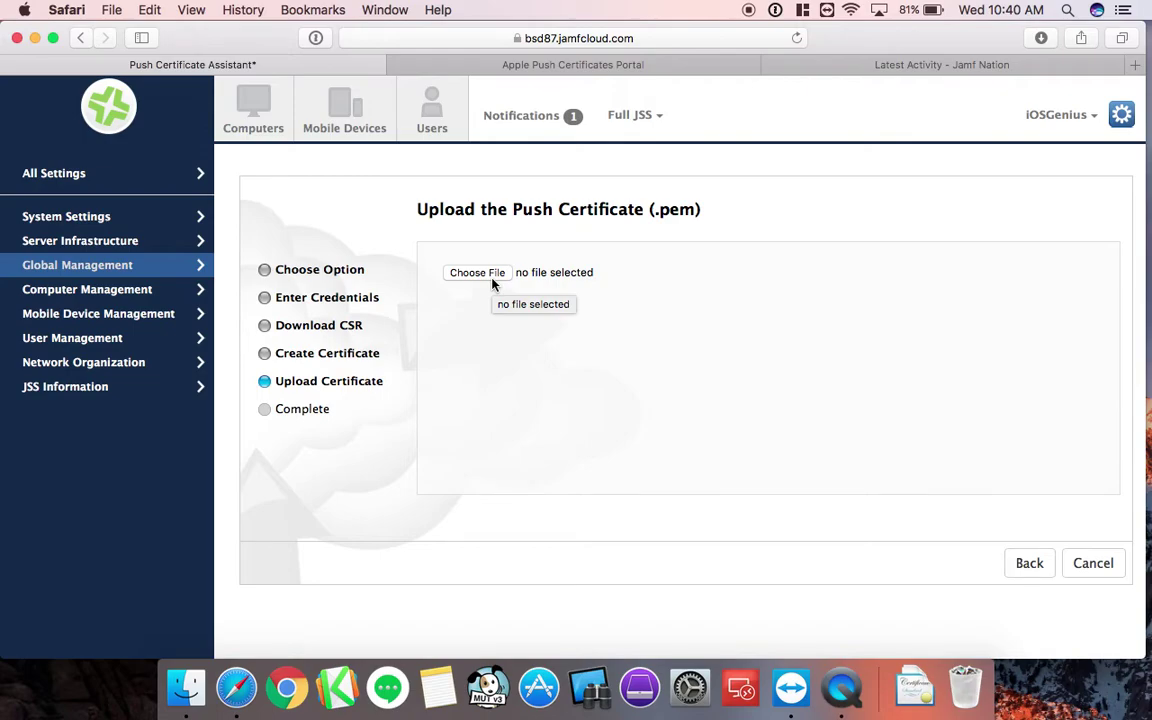
# - Upload the MDM_JAMF Software .pem, overwrite the existing certificate, and finish the wizard
pyautogui.click(492, 281)
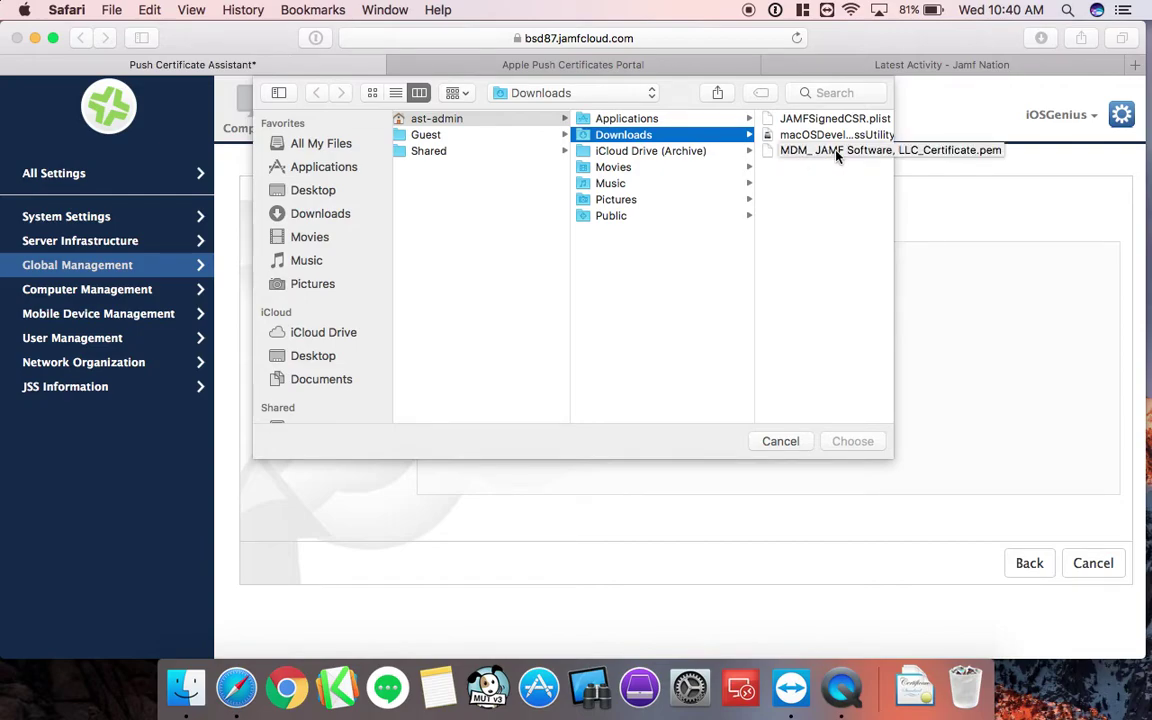
pyautogui.click(836, 151)
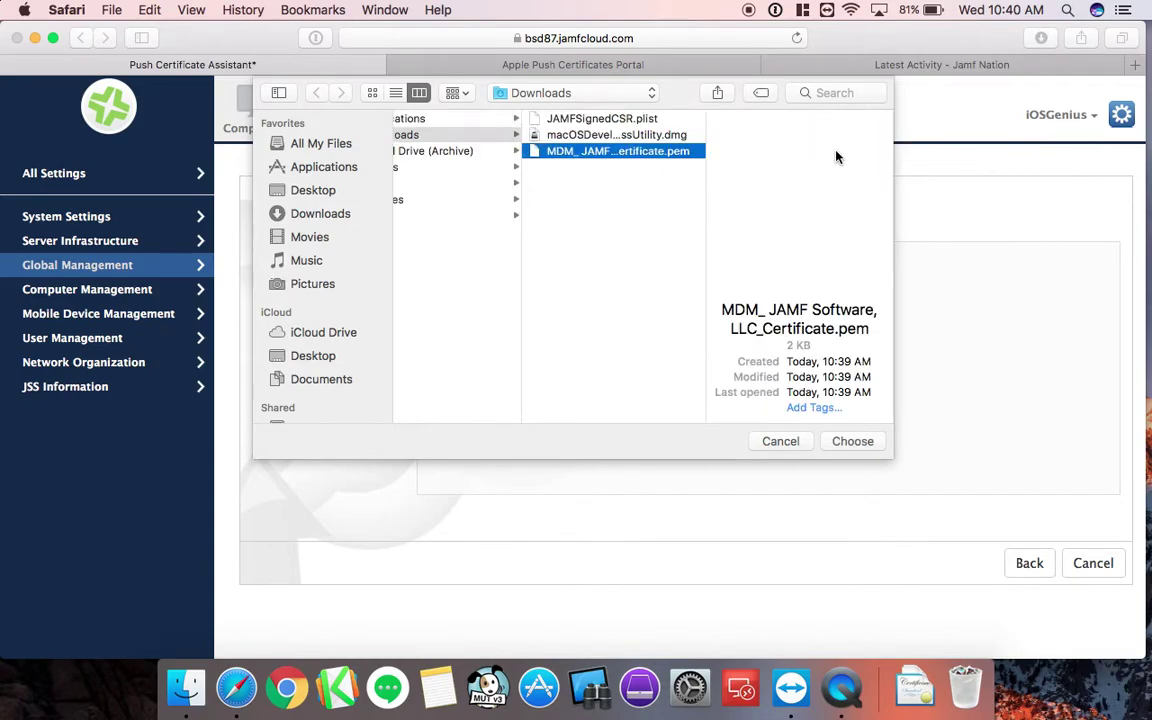
pyautogui.click(854, 441)
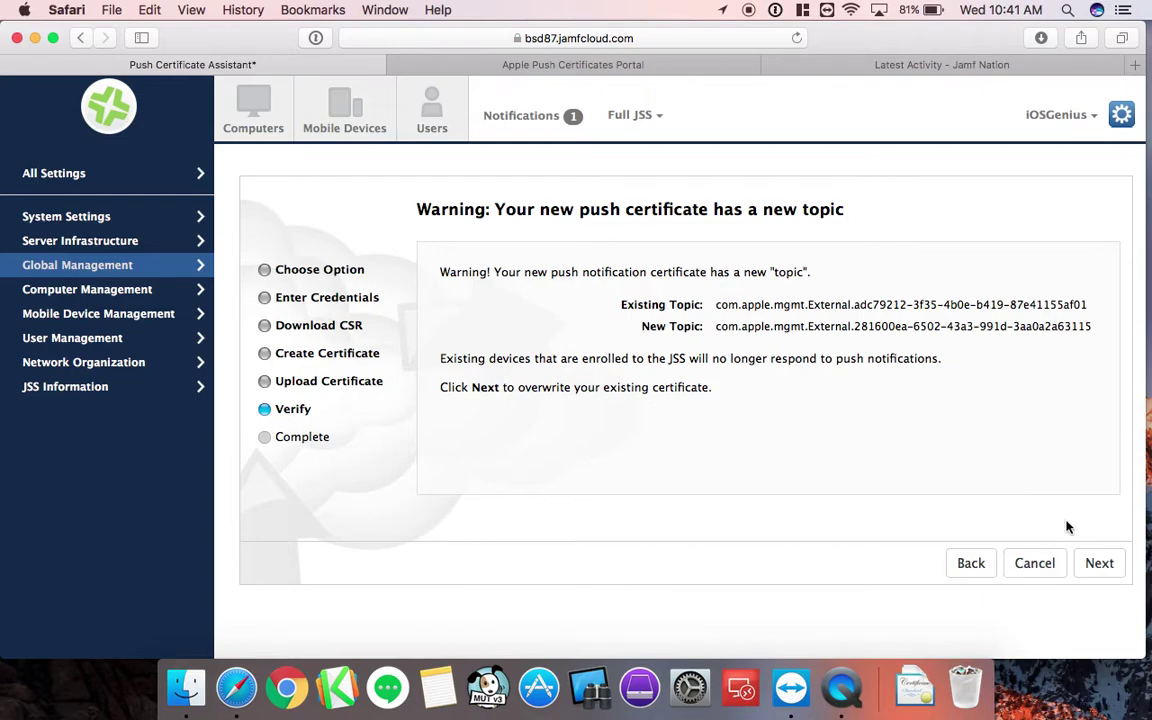
pyautogui.click(1100, 564)
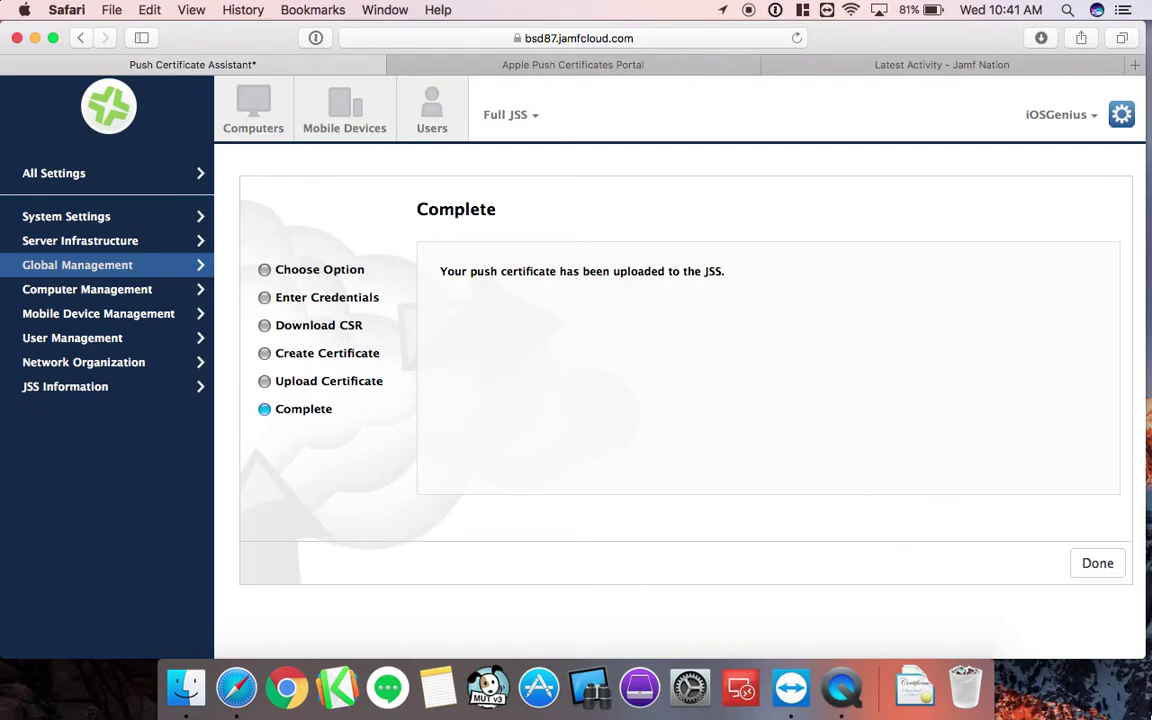
pyautogui.click(1097, 564)
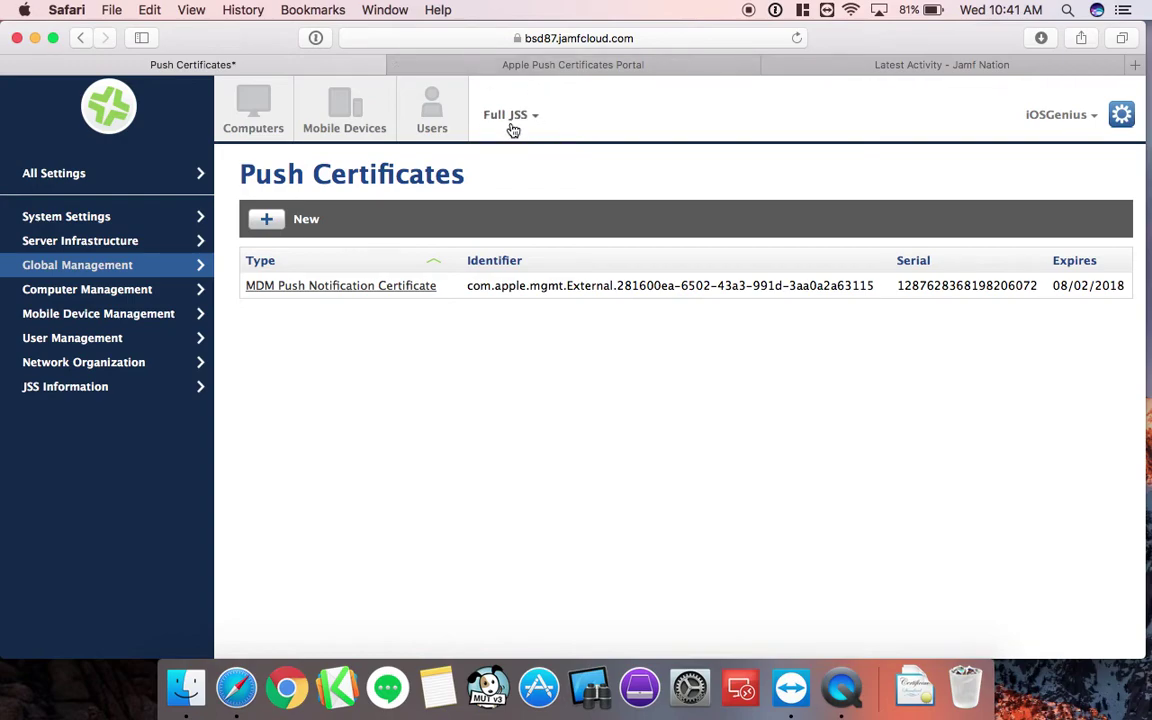
# - Review the MDM certificate's 08/02/2018 expiration and serial number, then return to All Settings
pyautogui.click(1121, 124)
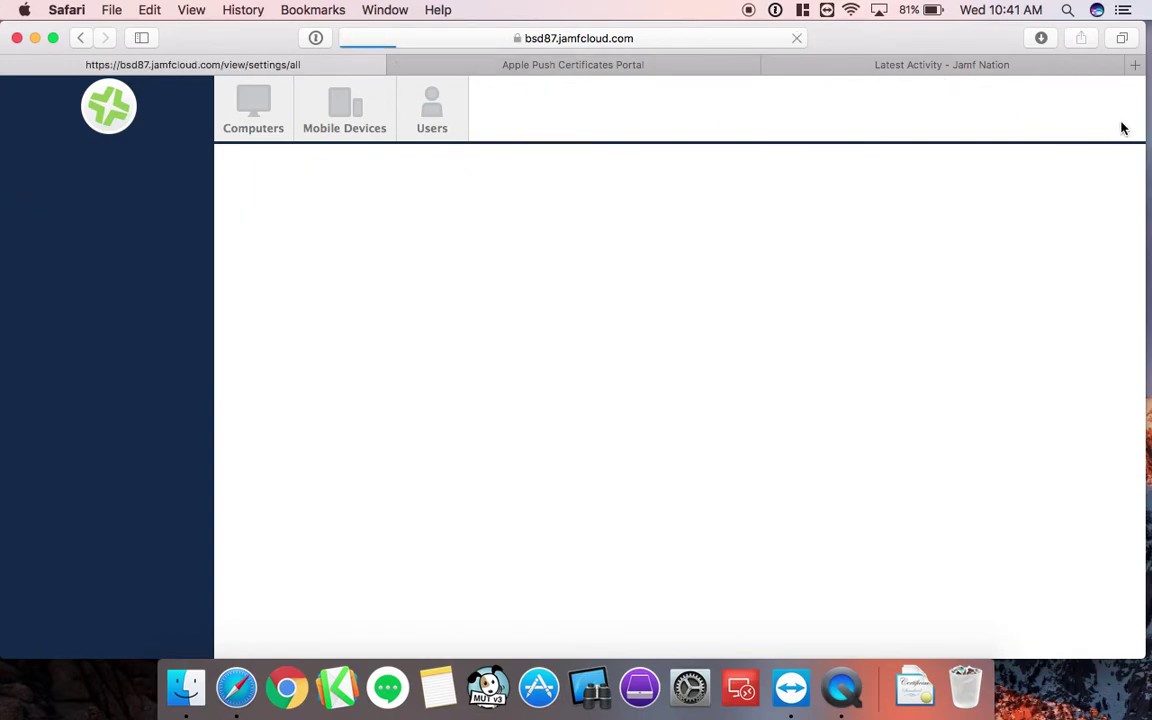
pyautogui.click(389, 592)
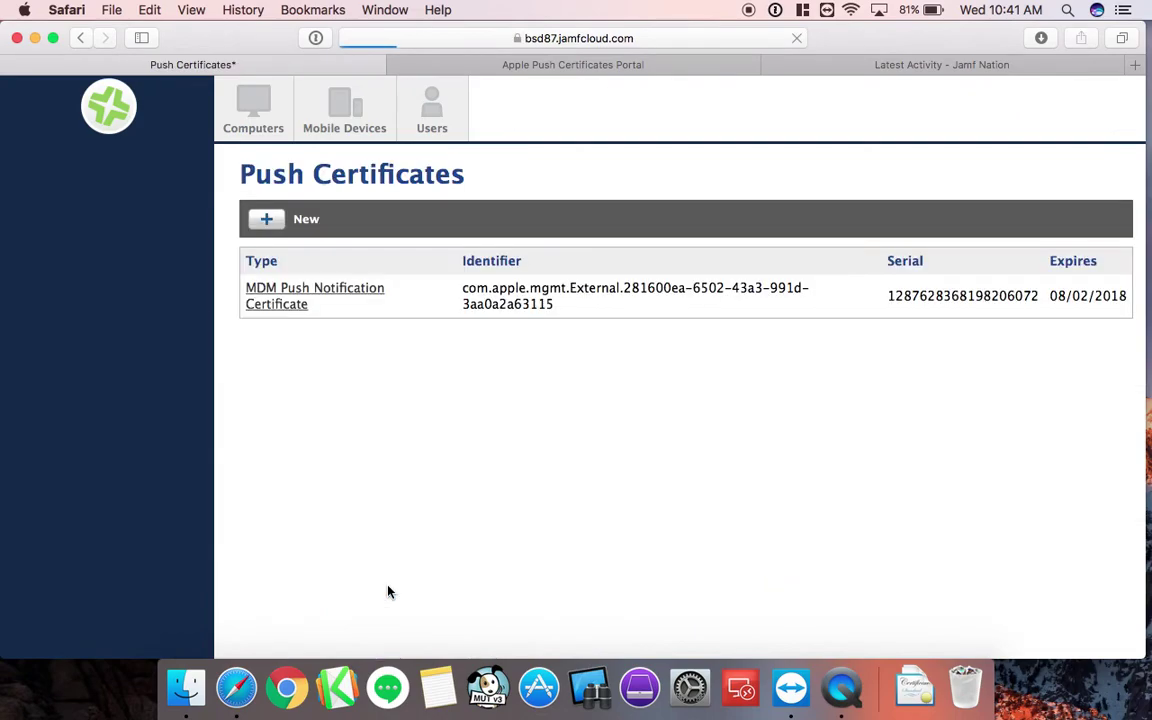
pyautogui.click(386, 287)
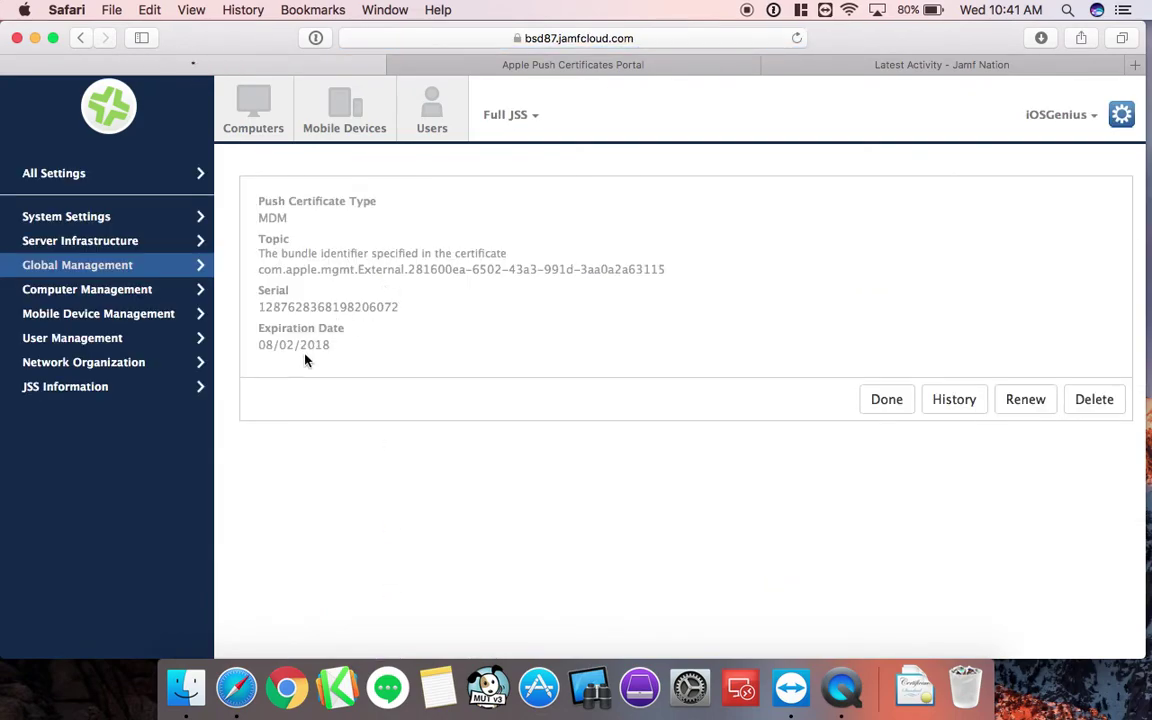
pyautogui.moveTo(330, 345); pyautogui.dragTo(260, 341)
pyautogui.click(883, 403)
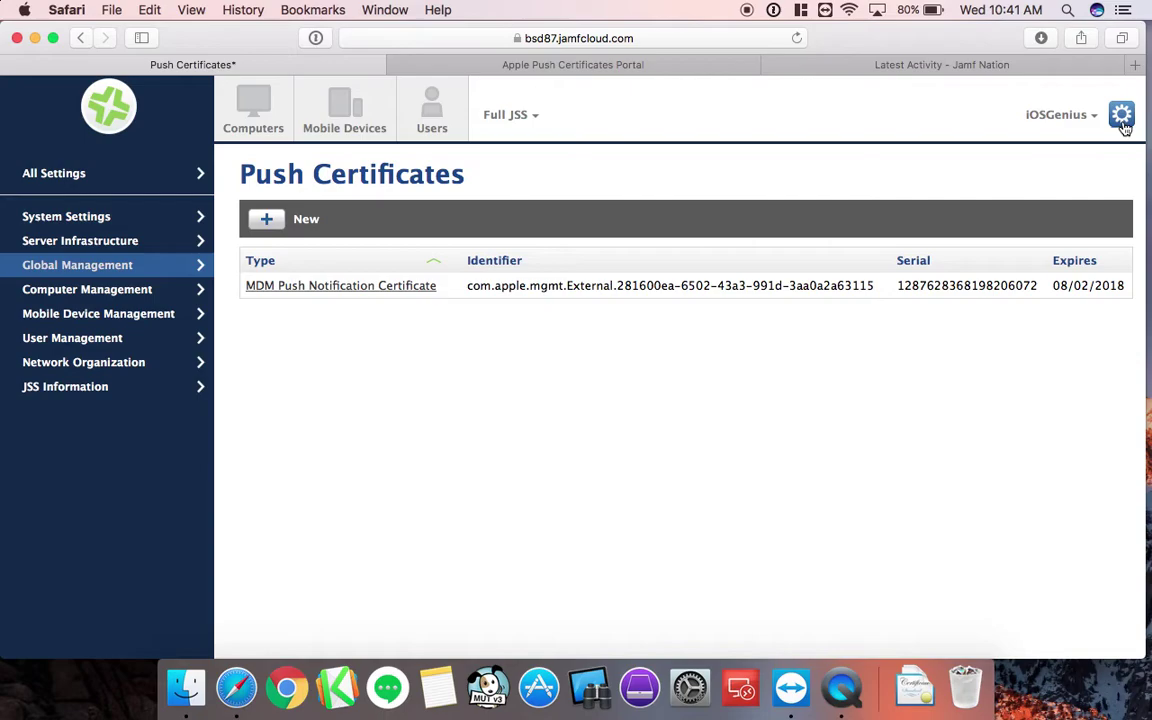
pyautogui.click(366, 287)
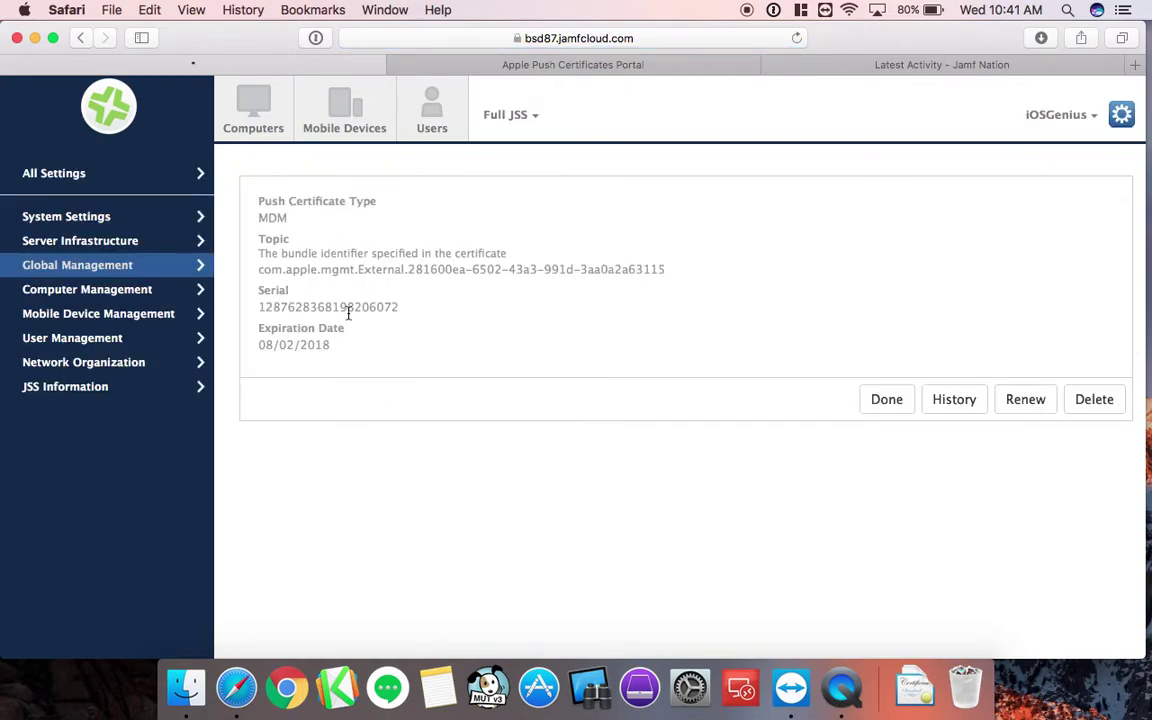
pyautogui.moveTo(400, 311); pyautogui.dragTo(259, 307)
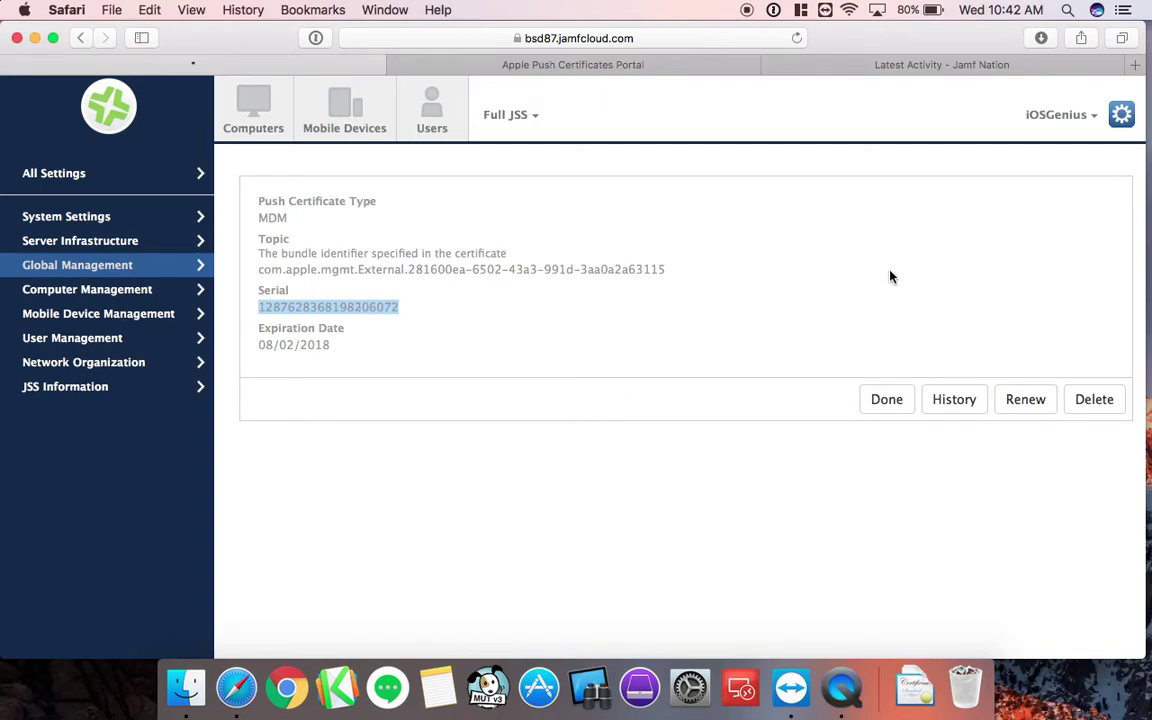
pyautogui.click(1122, 118)
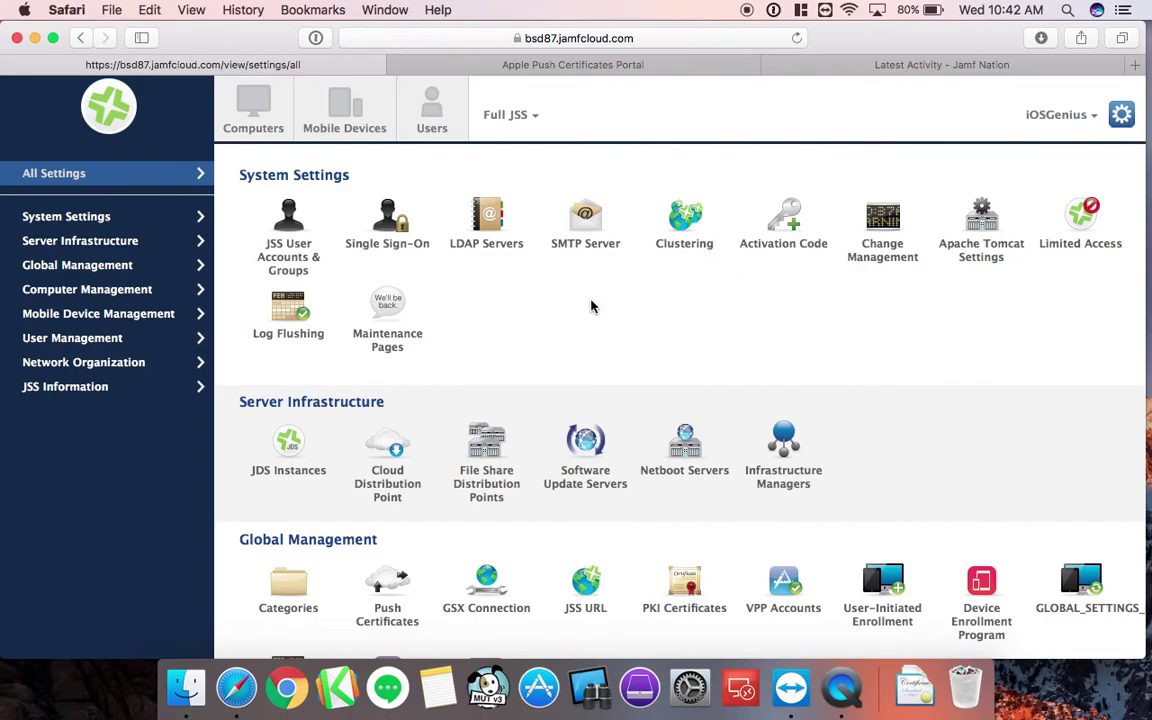
# - Scroll All Settings and open Device Enrollment Program under Global Management
pyautogui.scroll(-5, 591, 305)
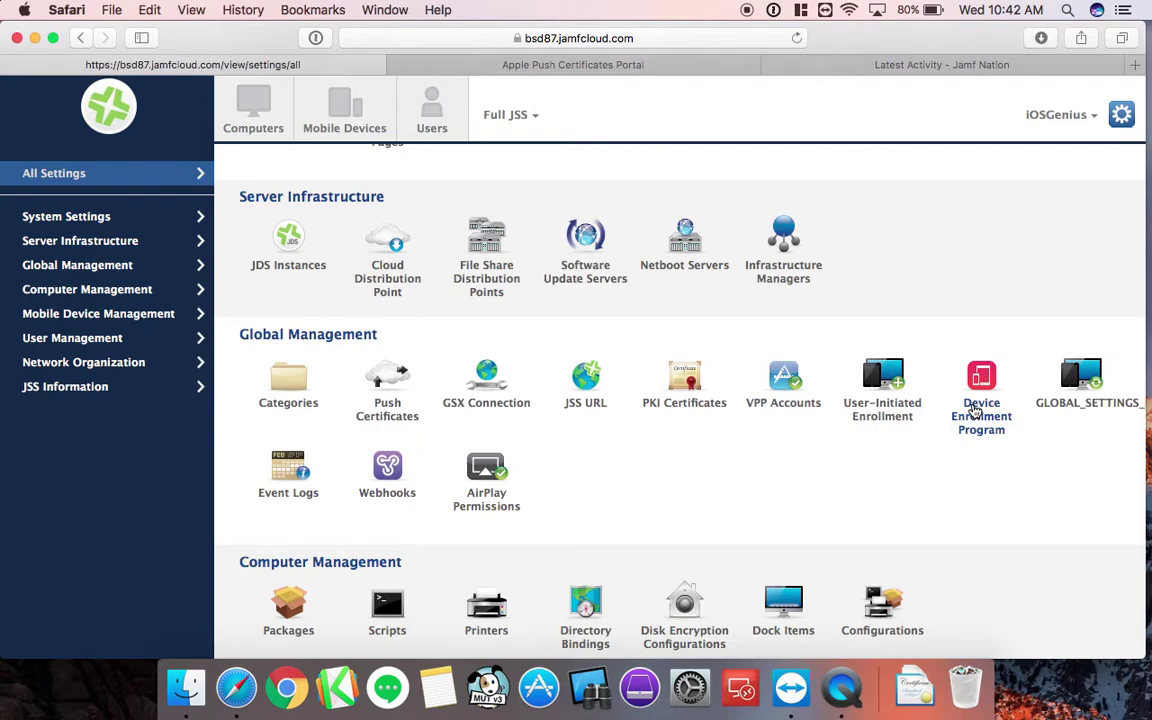
pyautogui.click(981, 415)
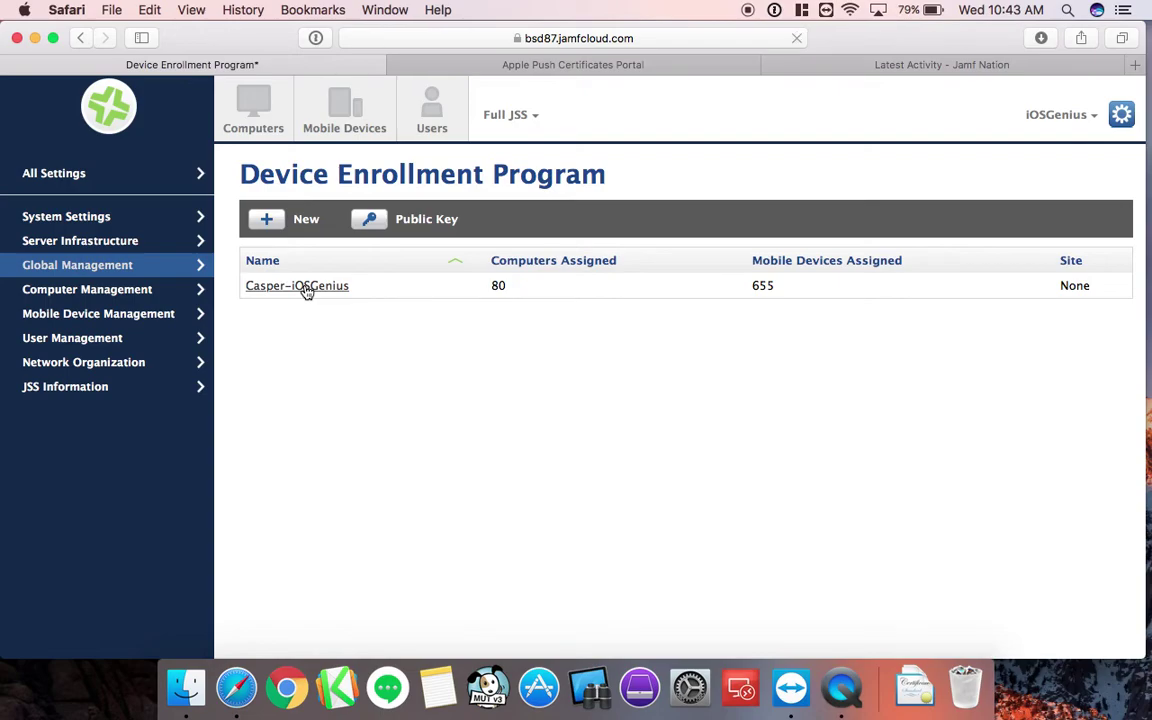
pyautogui.click(305, 287)
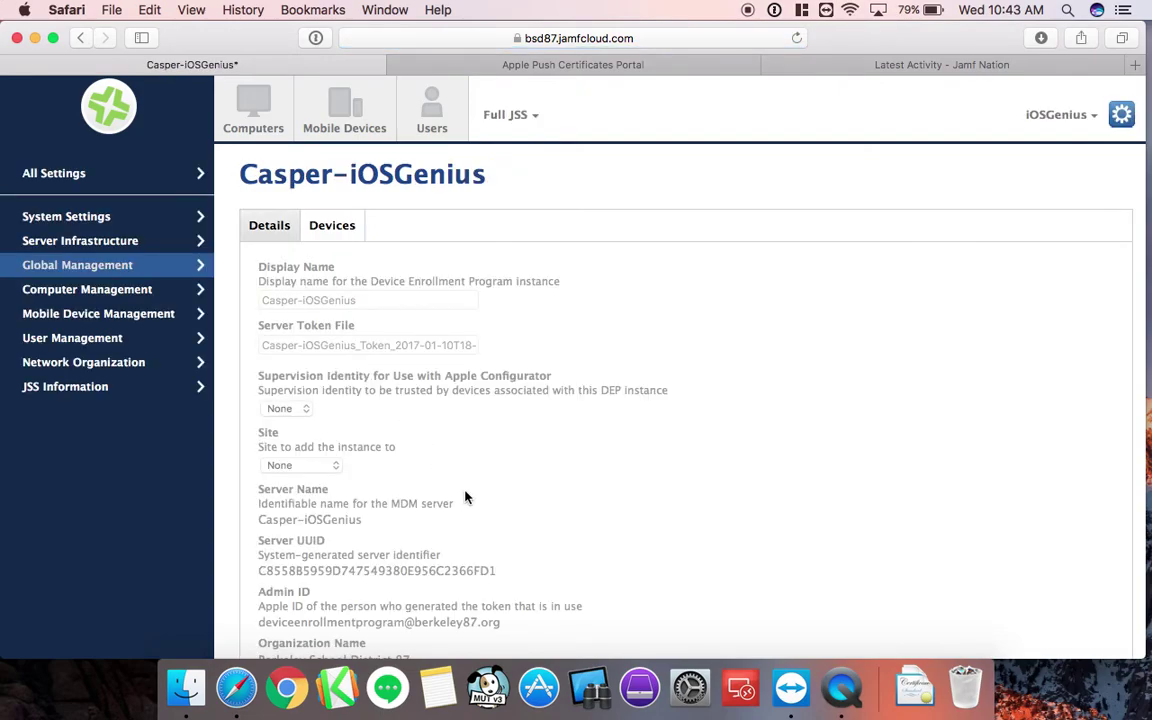
pyautogui.scroll(-5, 465, 496)
pyautogui.scroll(-2, 465, 496)
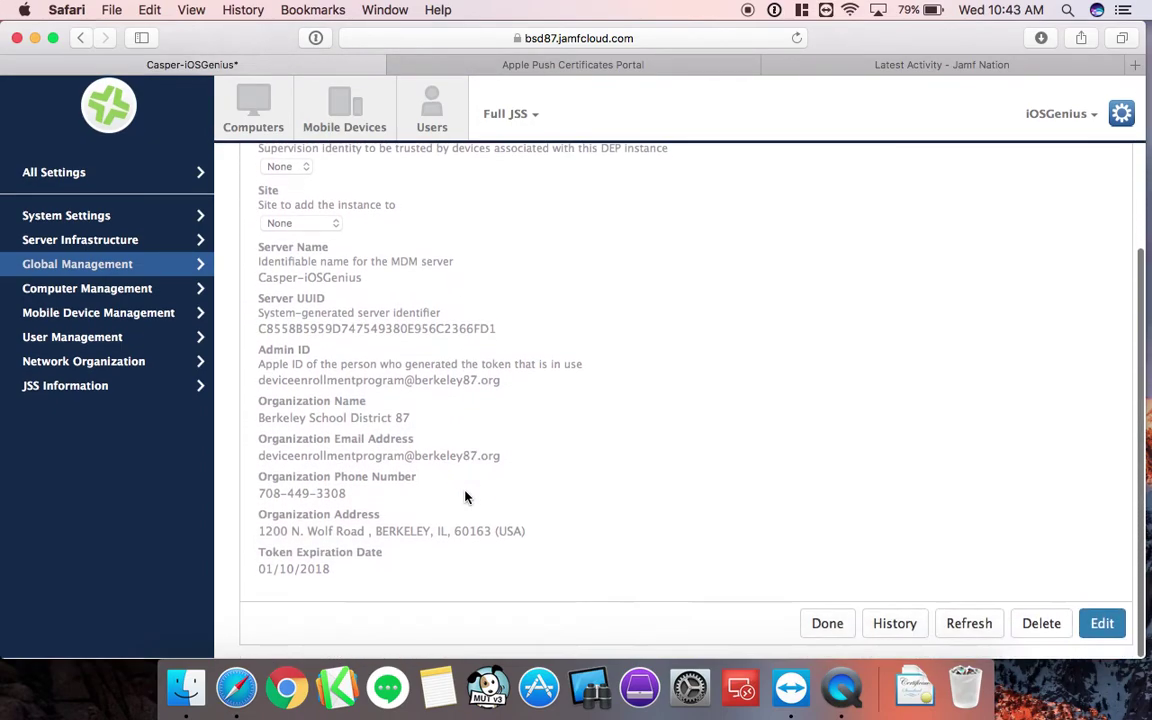
pyautogui.moveTo(257, 420); pyautogui.dragTo(409, 424)
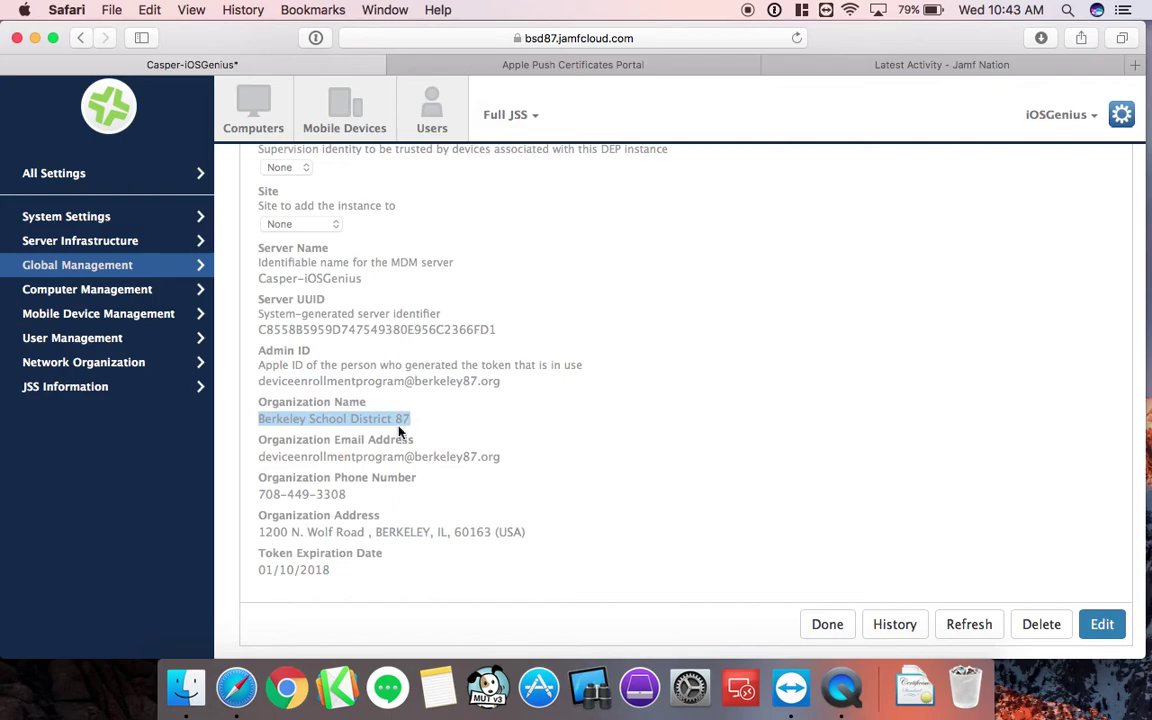
pyautogui.click(262, 459)
pyautogui.moveTo(262, 459); pyautogui.dragTo(502, 459)
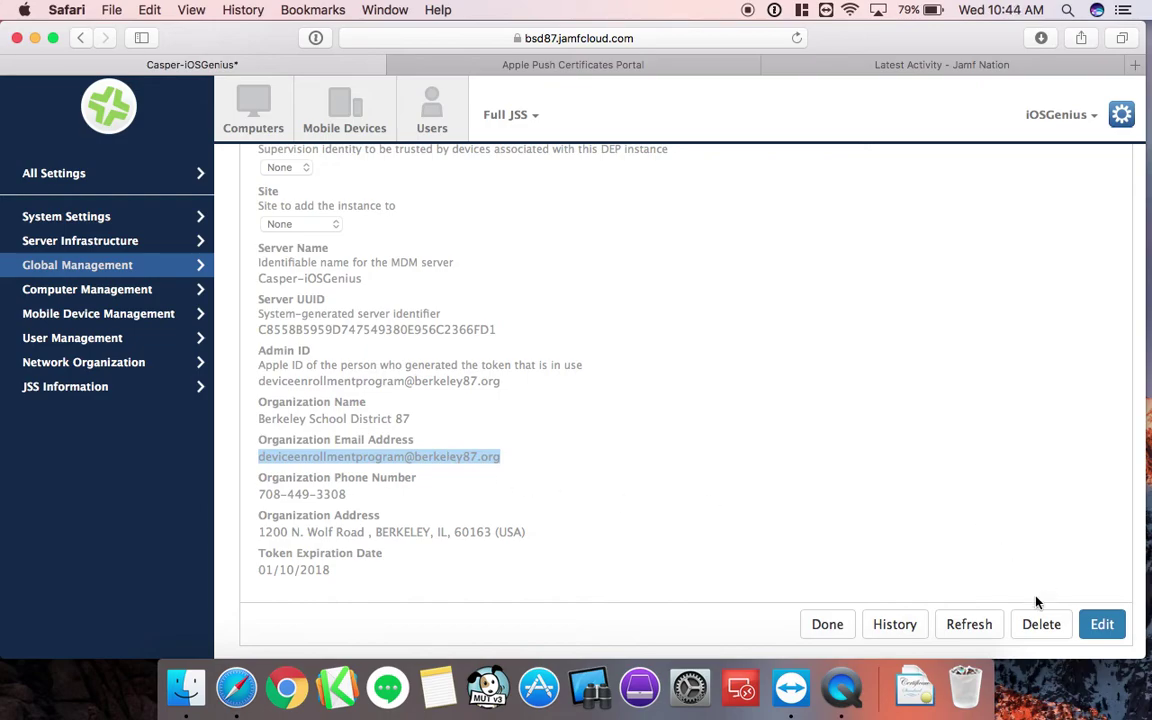
pyautogui.click(828, 624)
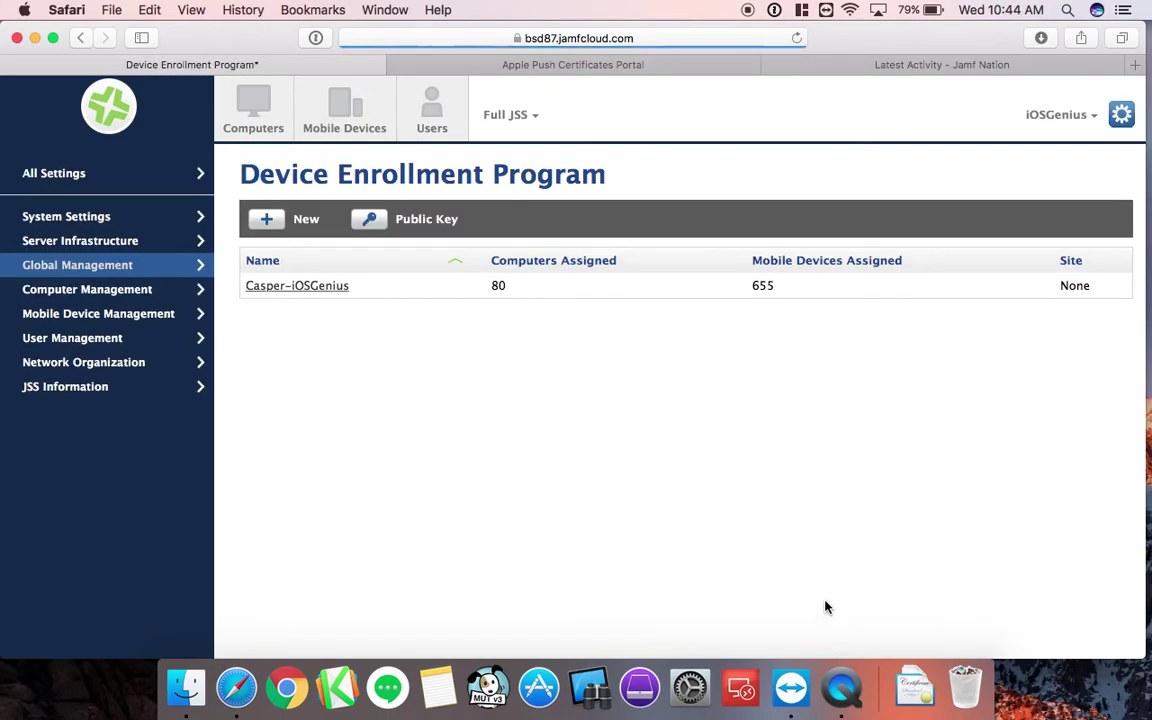
# - Open Push Certificates > MDM Push Notification Certificate and highlight its 08/02/2018 expiration
pyautogui.click(1121, 114)
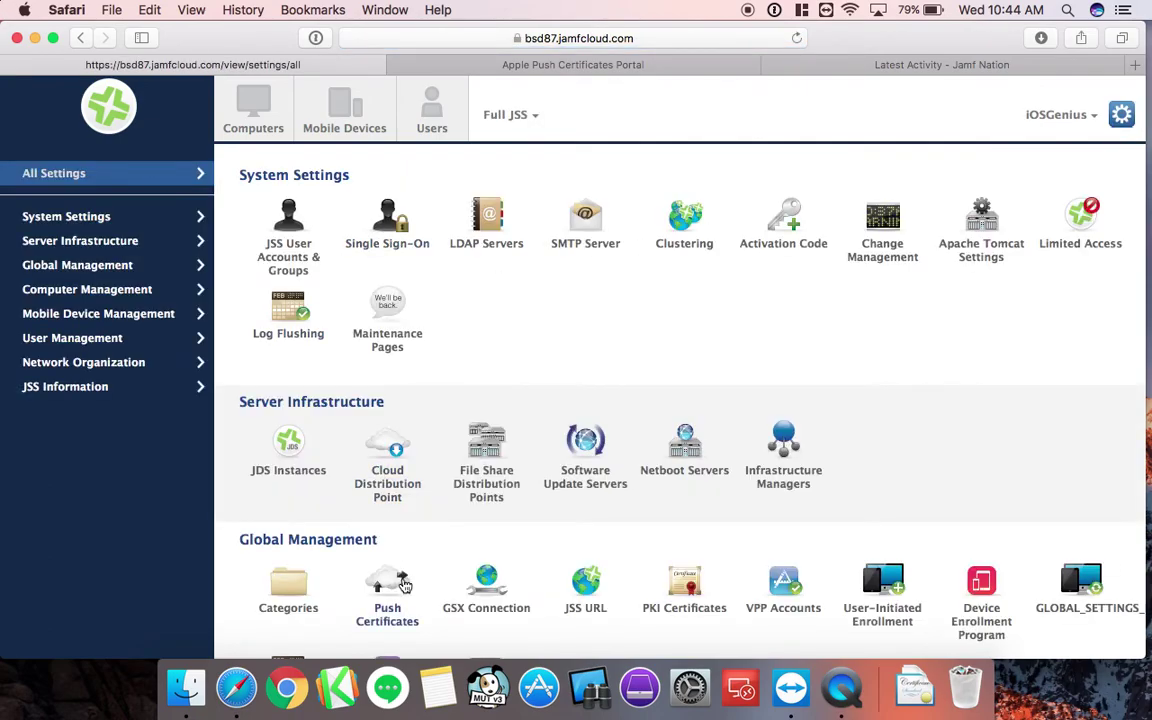
pyautogui.click(405, 587)
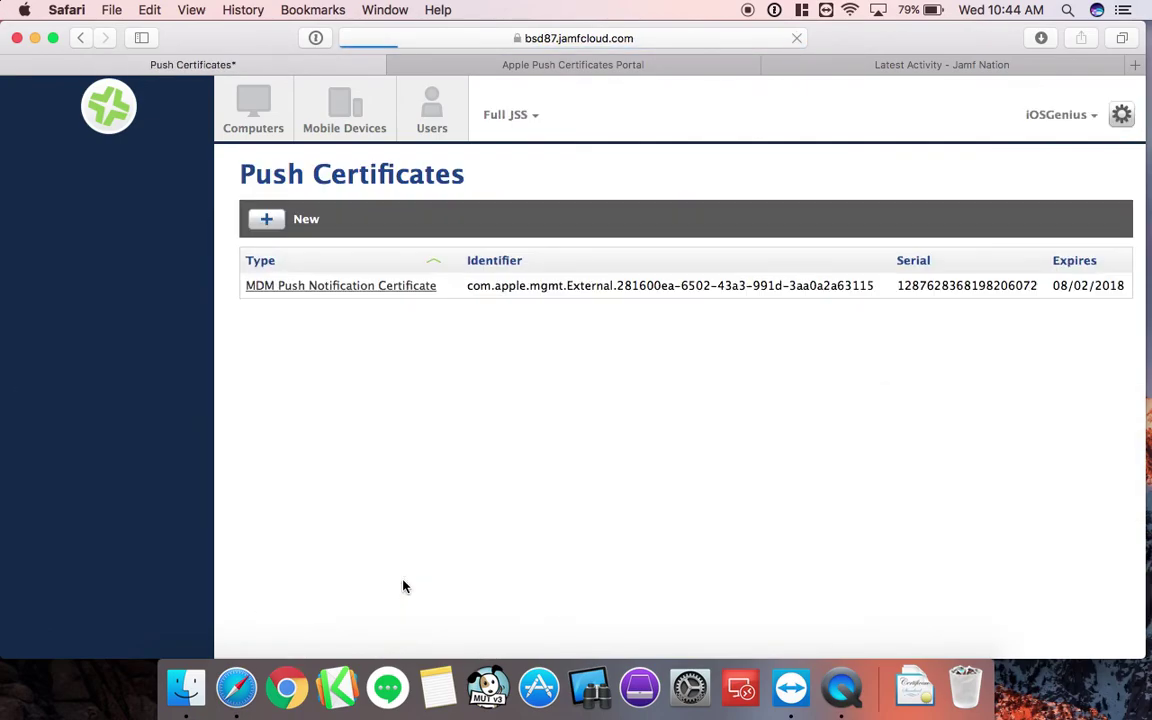
pyautogui.click(330, 286)
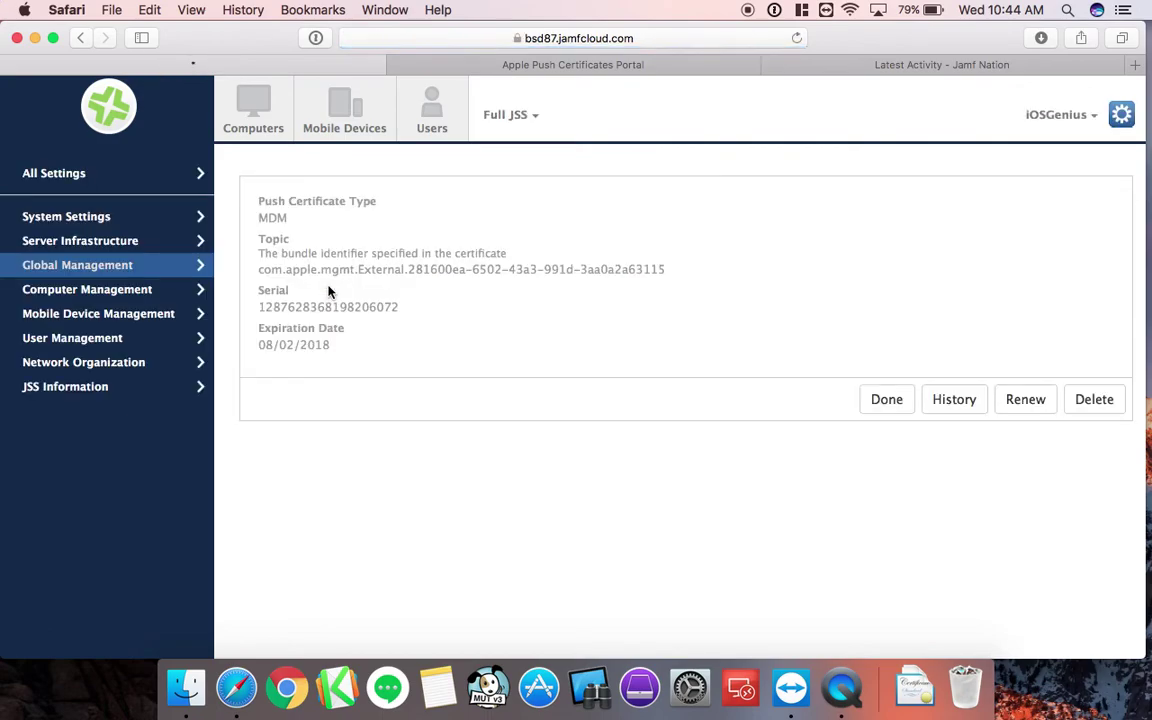
pyautogui.moveTo(329, 347); pyautogui.dragTo(262, 348)
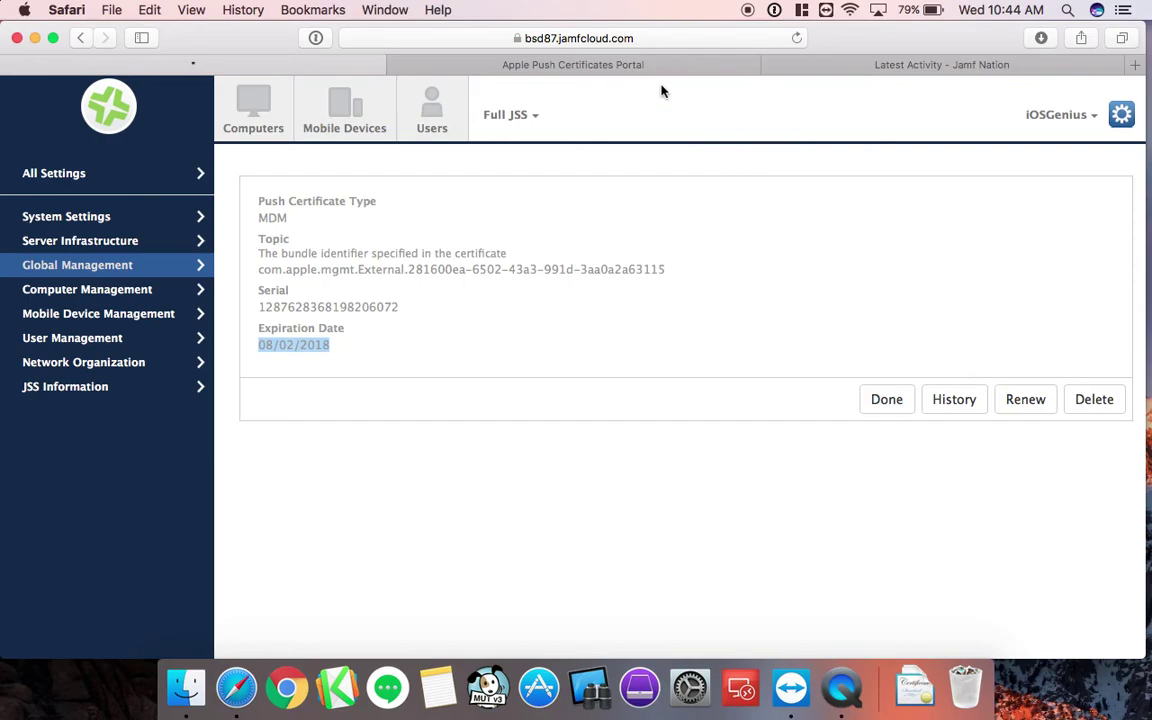
# - Enter jamfgenius.com in Safari's address bar and load it
pyautogui.click(674, 40)
pyautogui.write('j')
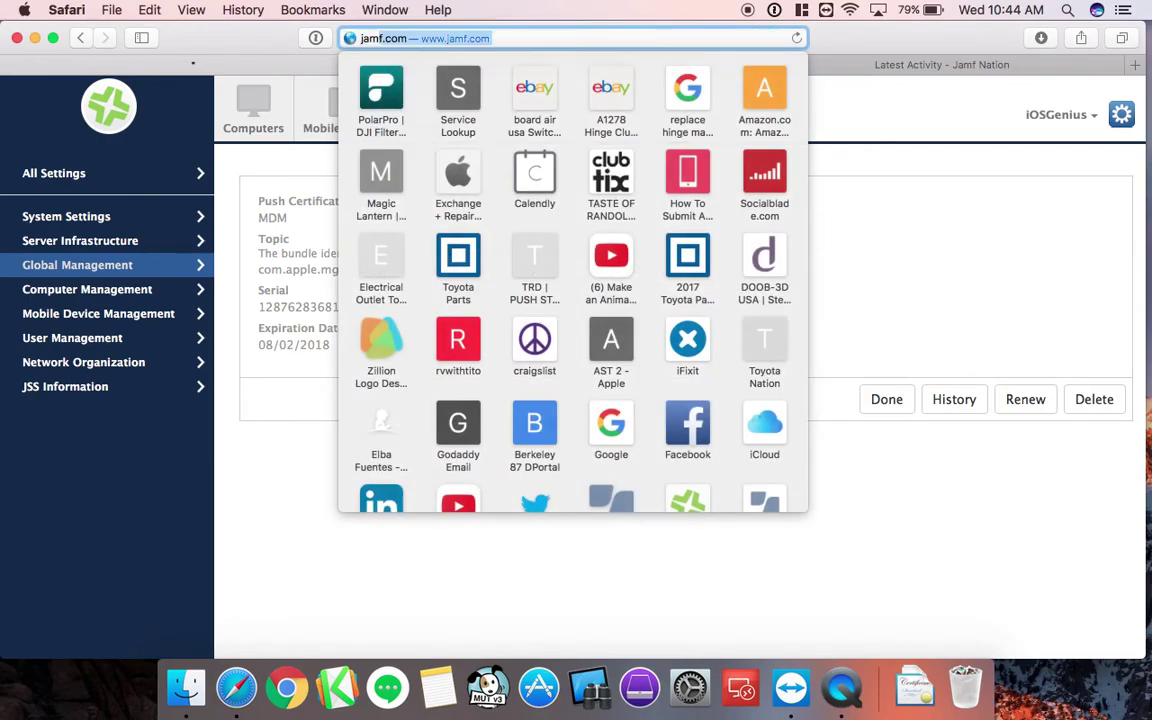
pyautogui.write('amfgenius.com')
pyautogui.press('Return')
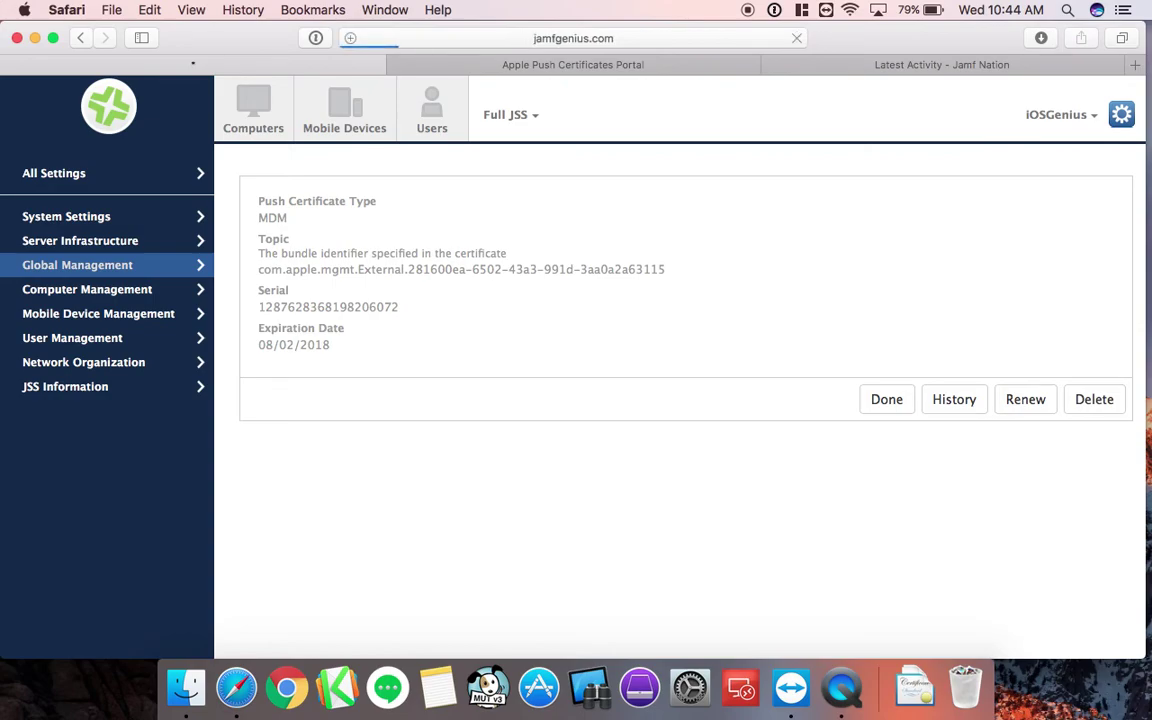